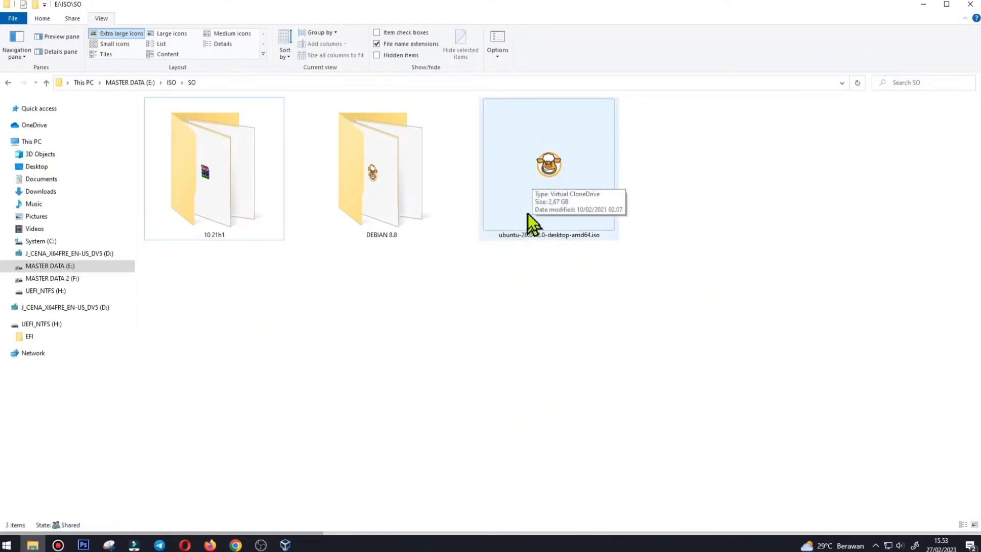
Step: Check the Ubuntu ISO in the SO folder and define a VirtualBox machine named LINUX-UBUNTU with type Linux and version Ubuntu (64-bit)
click(521, 183)
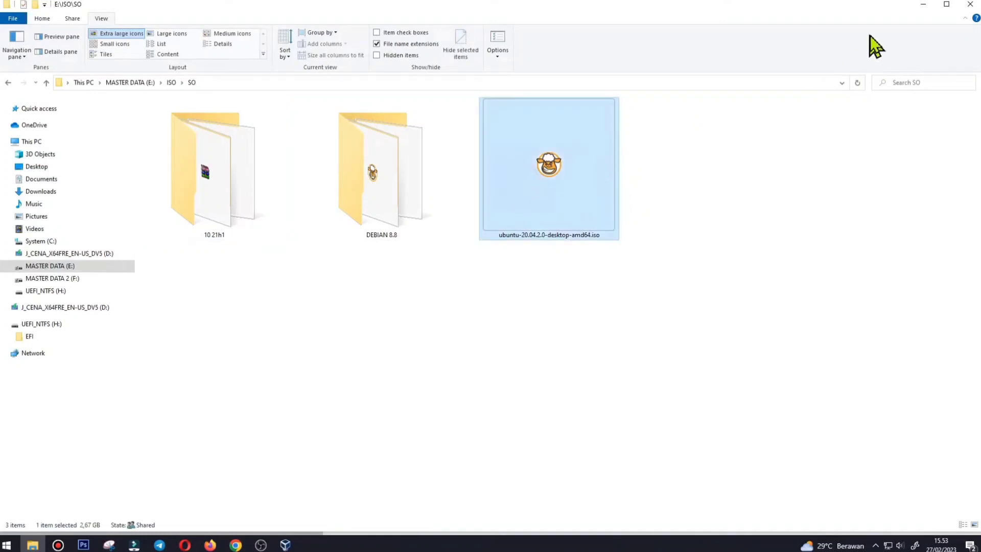
click(925, 4)
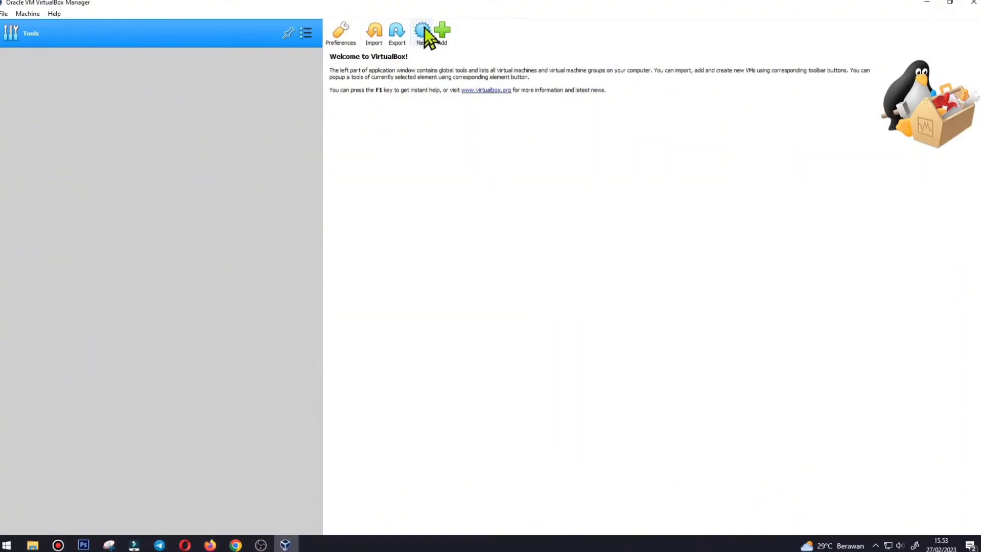
click(424, 35)
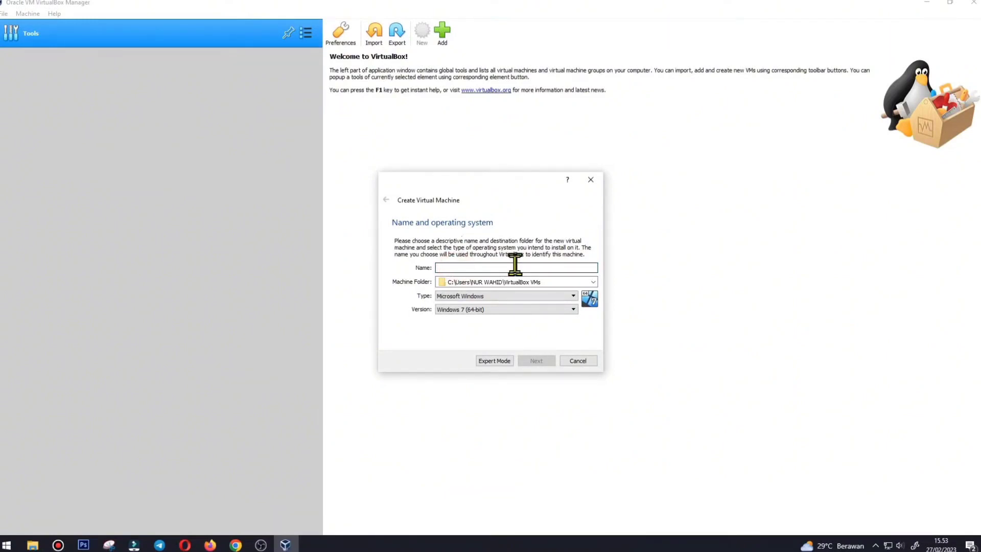
text(LINUX)
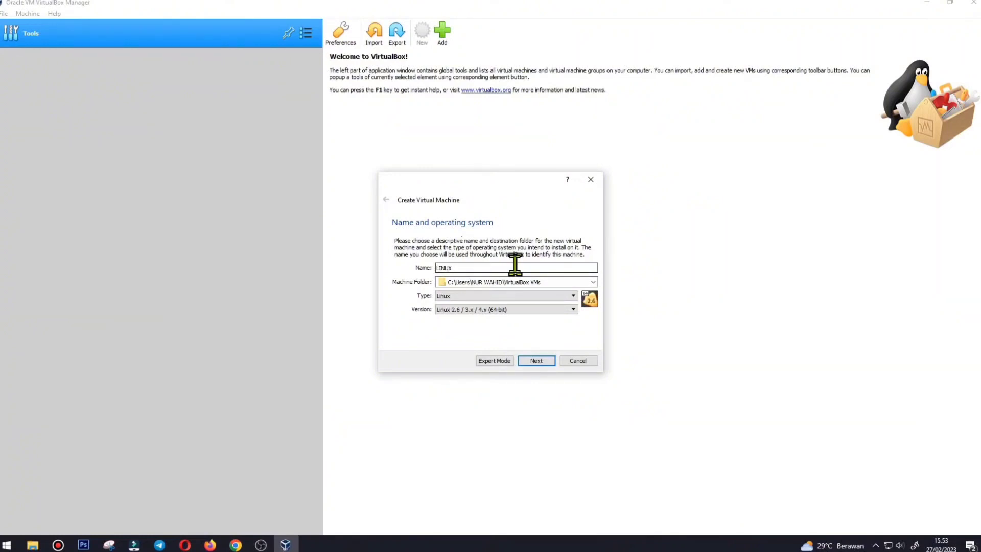
text(-UBUNTU)
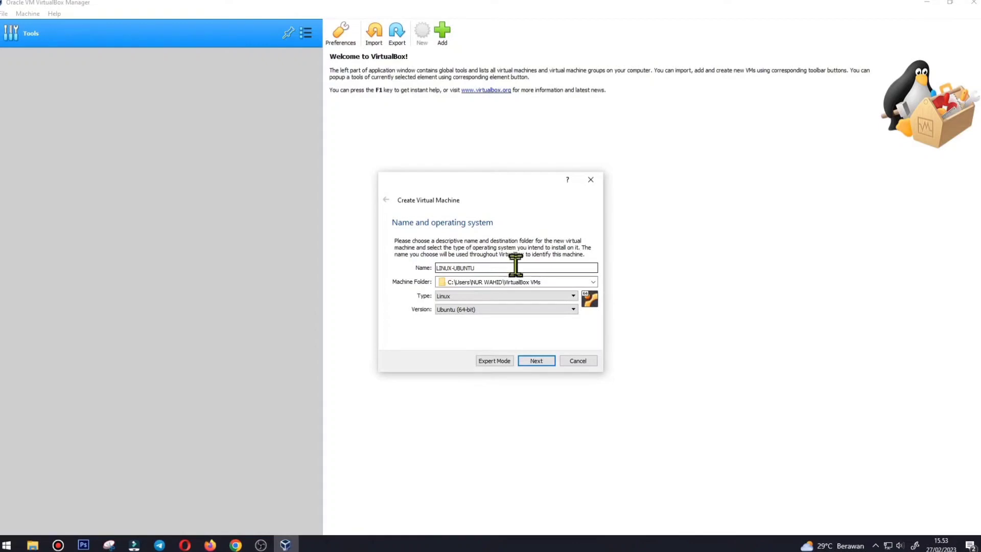
click(461, 297)
click(443, 316)
click(446, 309)
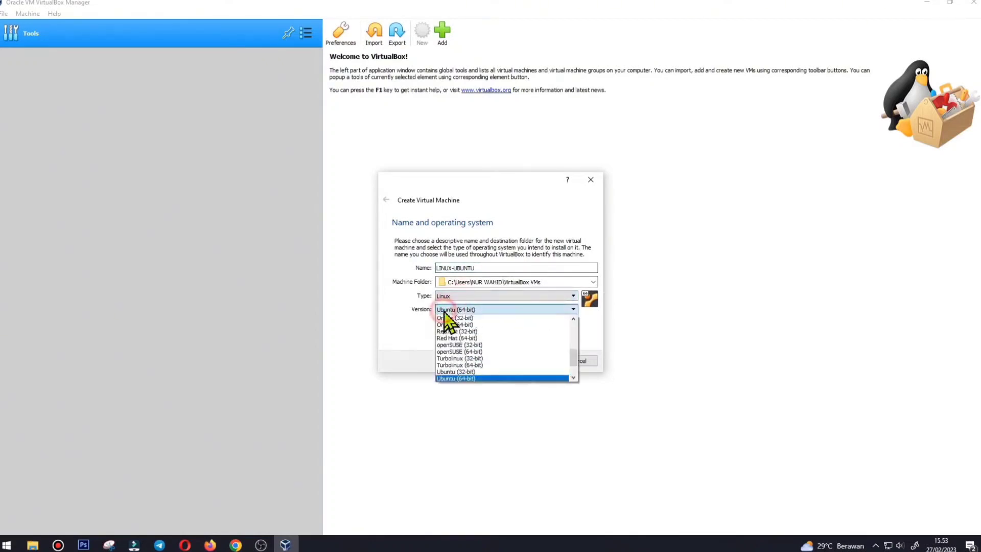
click(449, 379)
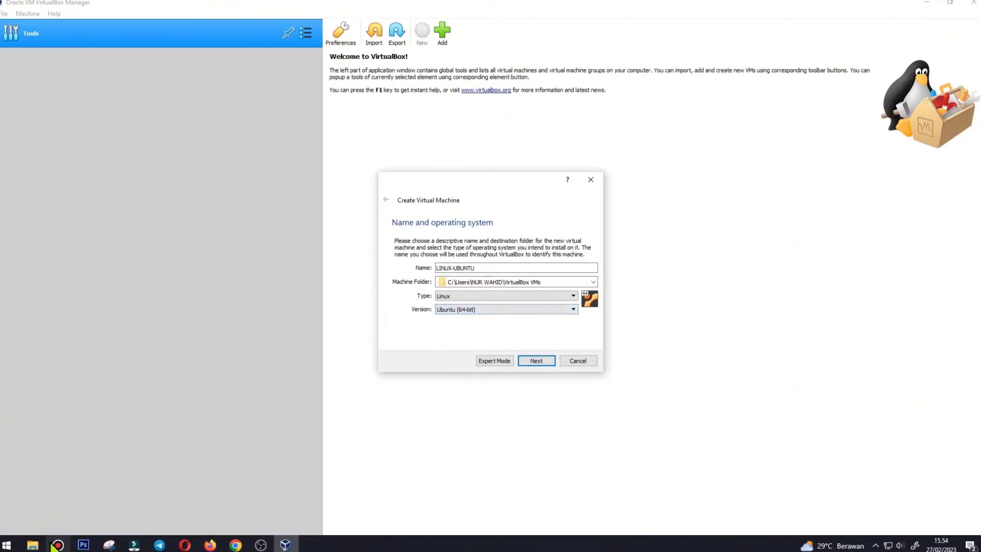
click(32, 544)
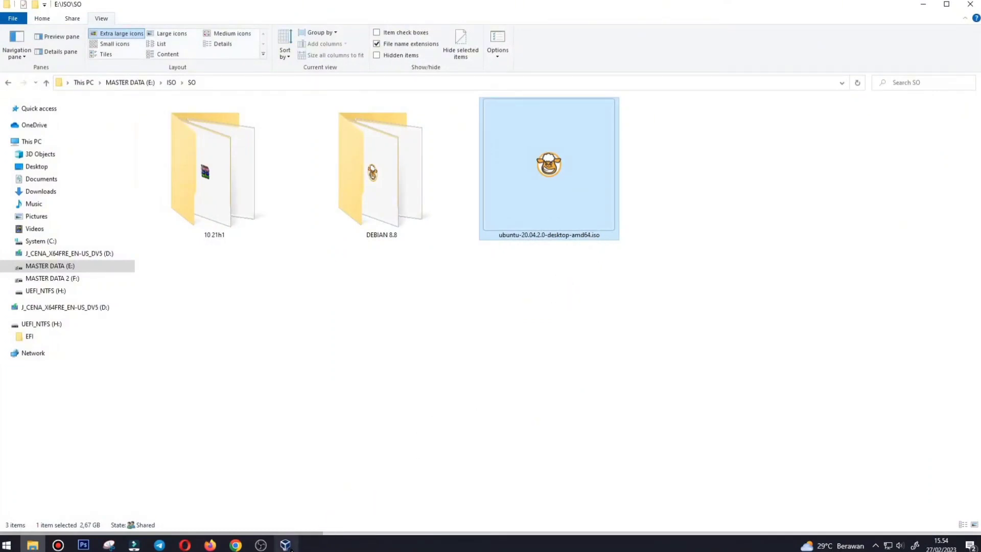
click(285, 545)
click(535, 361)
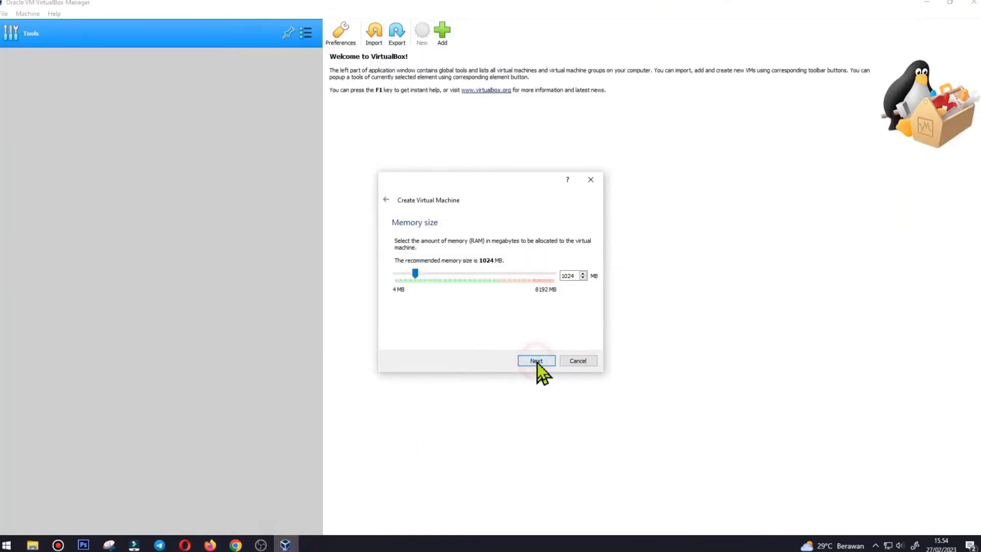
Step: Set the new virtual machine's memory size to 4096 MB and accept it
click(416, 274)
drag(417, 274, 465, 281)
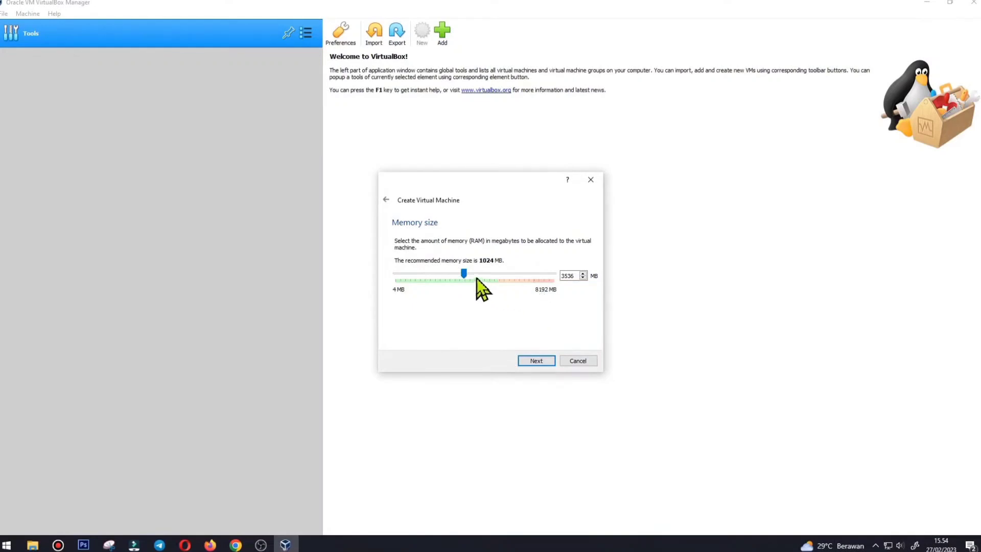
double_click(576, 276)
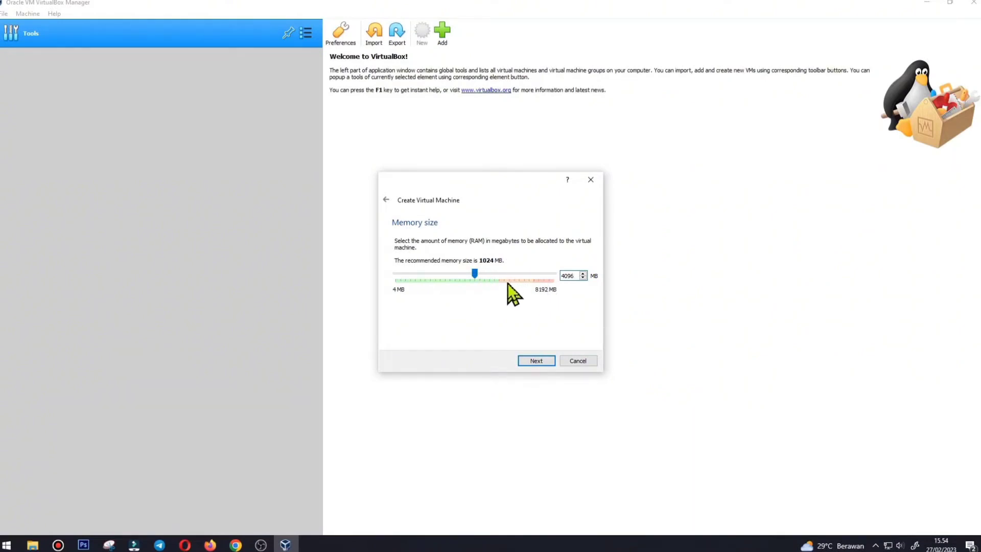
click(537, 361)
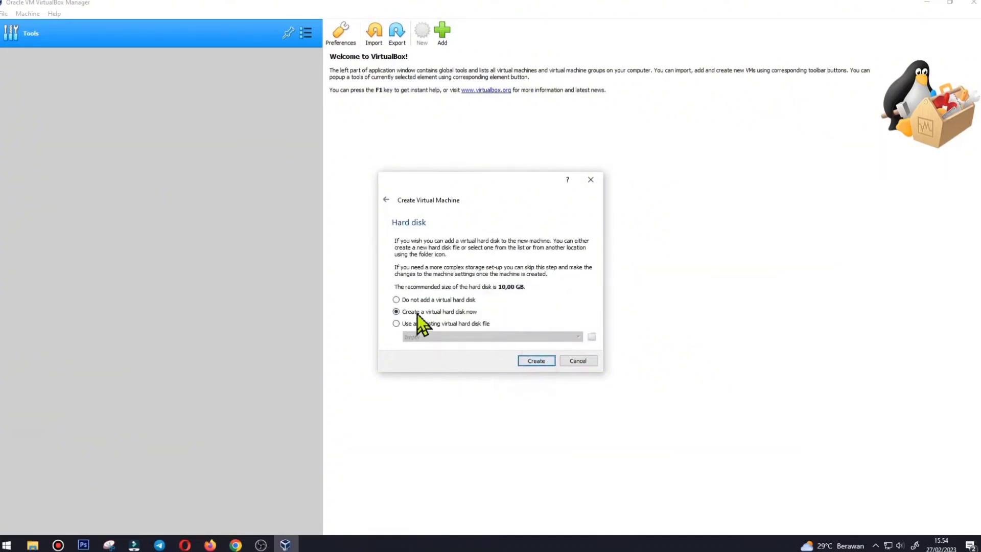
Step: Create a virtual hard disk for the machine, using the VHD (Virtual Hard Disk) file type with dynamically allocated storage
click(538, 361)
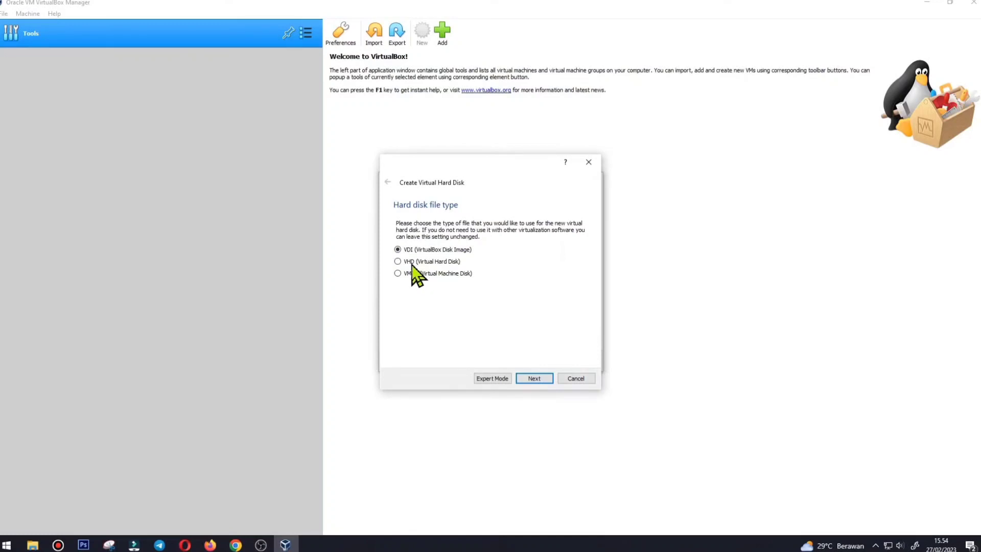
click(409, 262)
click(540, 381)
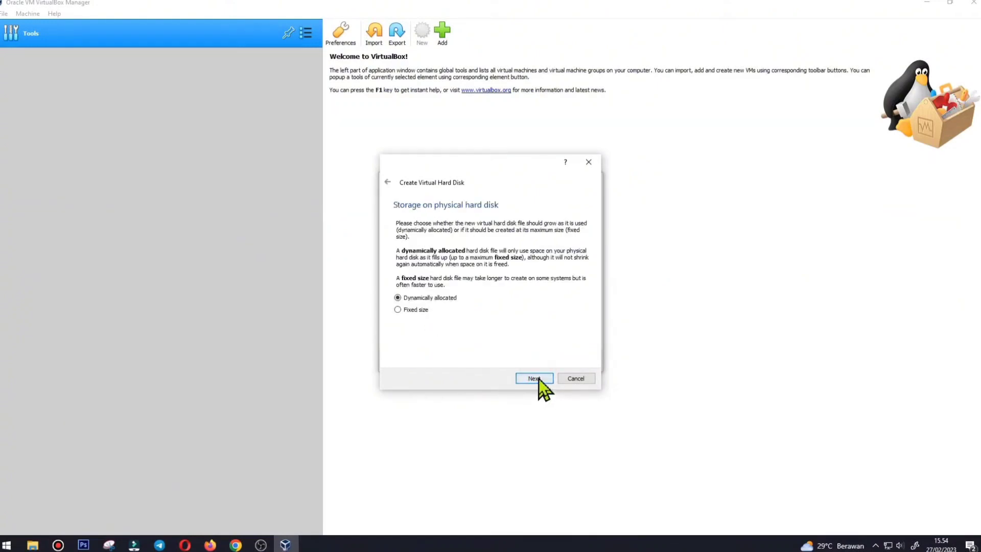
click(539, 378)
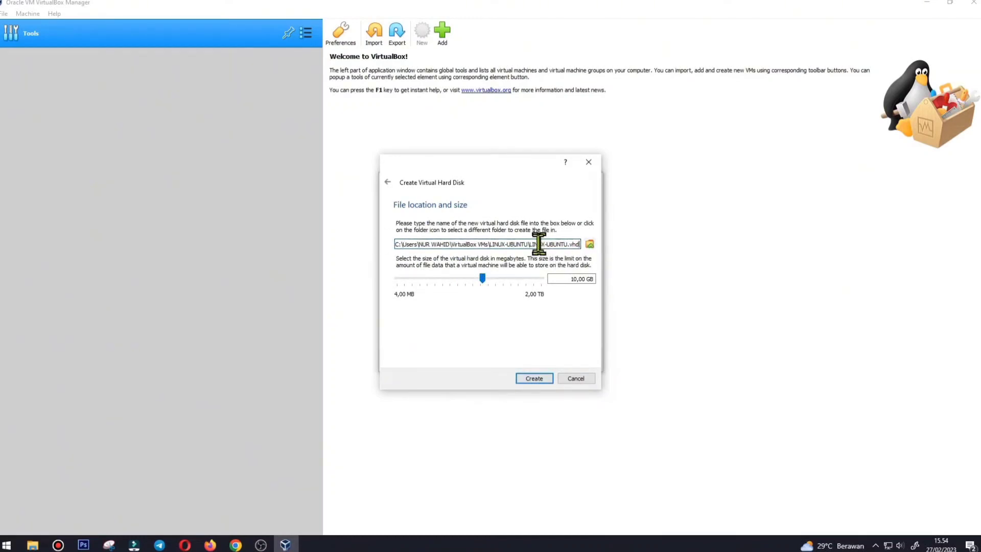
Step: Set the virtual hard disk's location to the VIRTUAL SO folder on MASTER DATA 2 (F:), keeping the file name LINUX-UBUNTU.vhd
drag(533, 244, 593, 249)
click(590, 244)
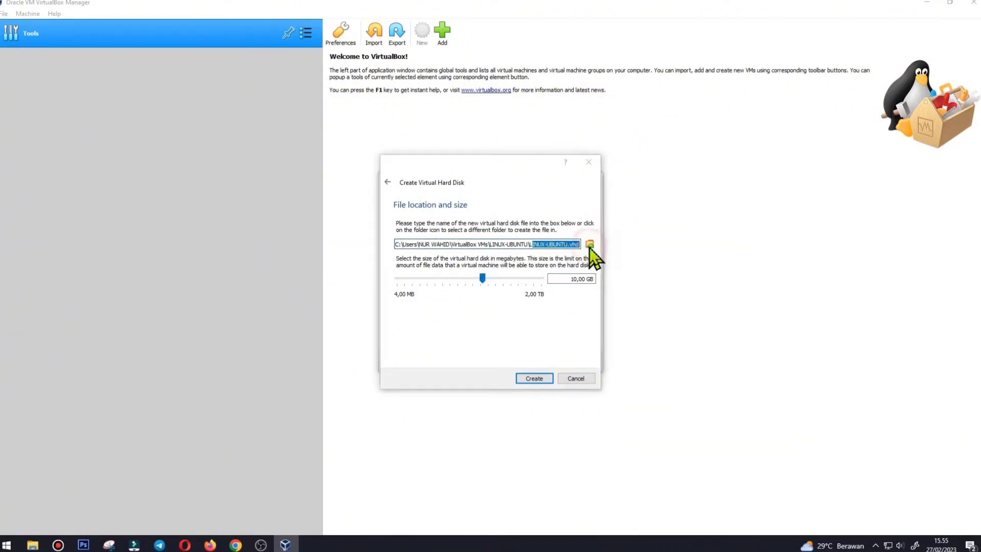
scroll(461, 317, down, 1)
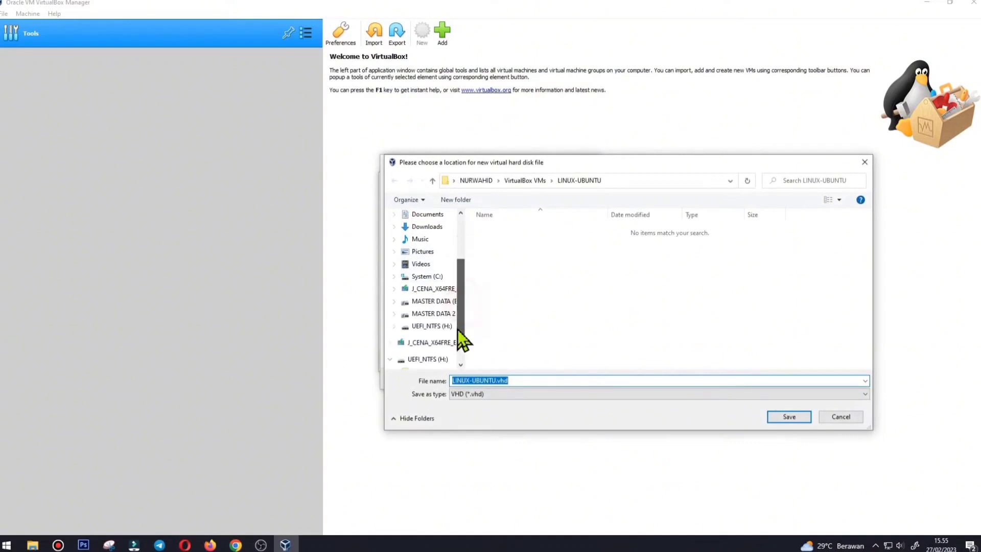
click(447, 317)
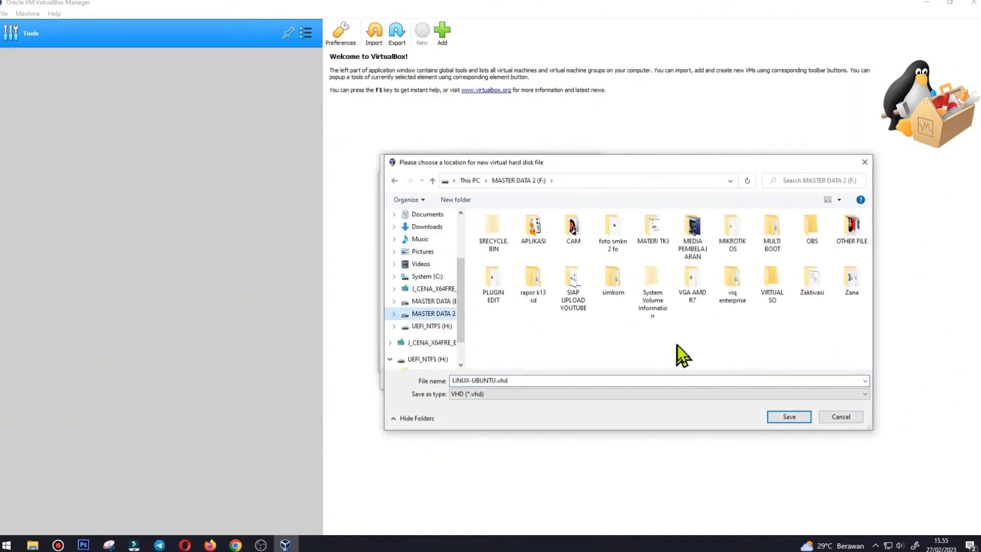
click(771, 291)
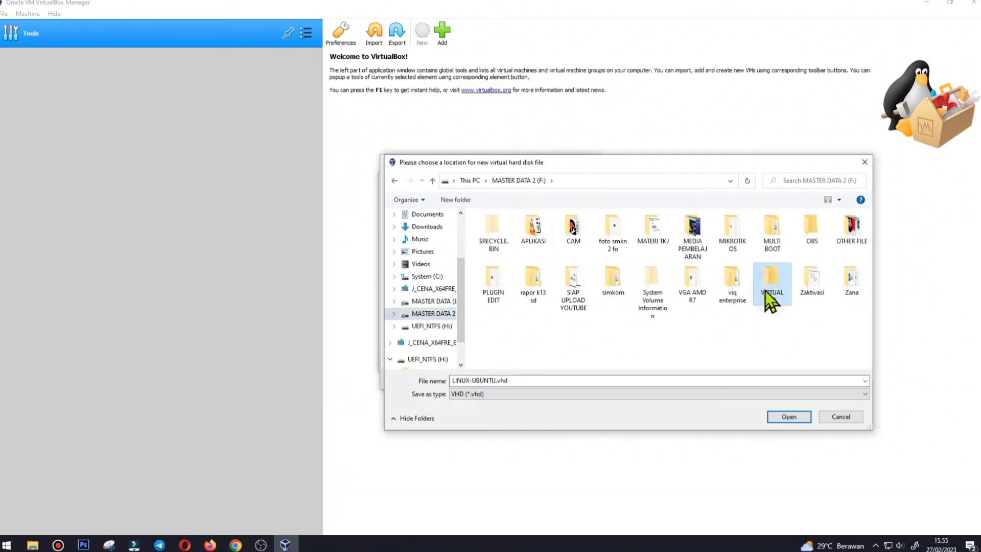
double_click(774, 293)
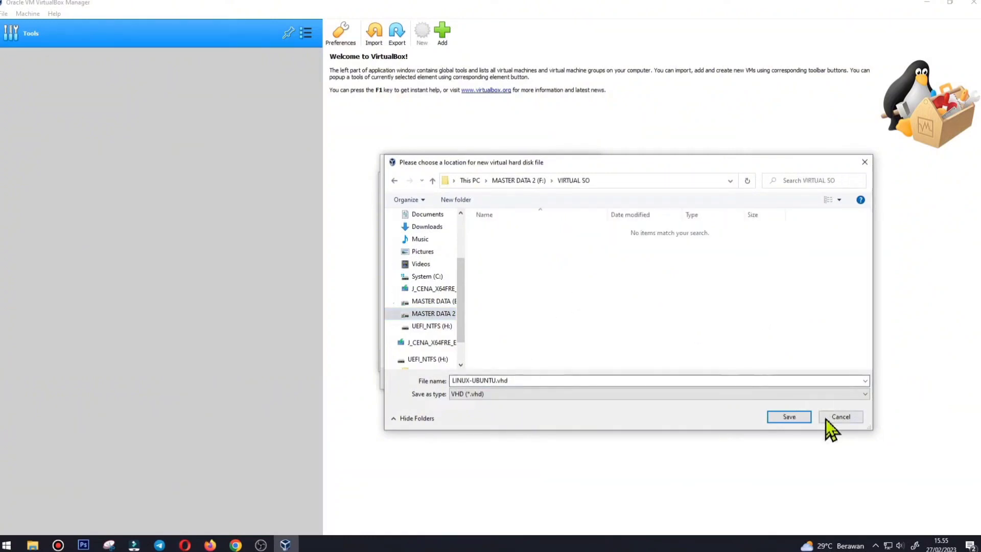
click(786, 416)
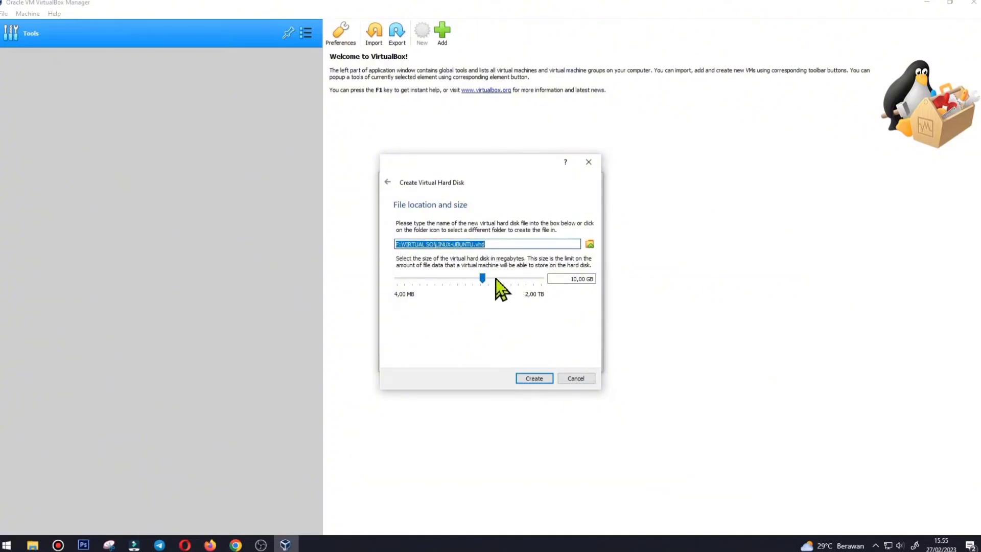
Step: Set the virtual hard disk size to 40 GB and create the disk
mouse_move(498, 280)
click(508, 280)
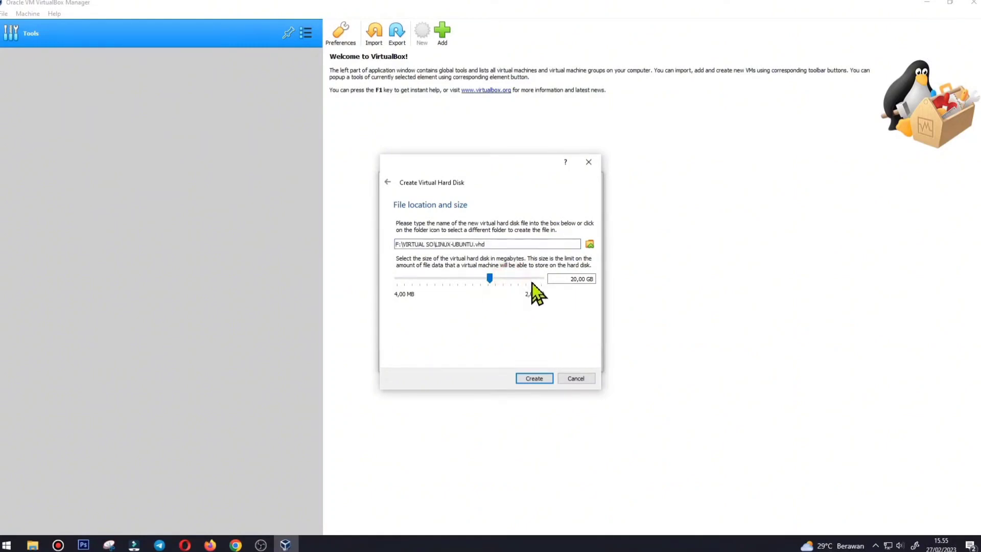
click(532, 279)
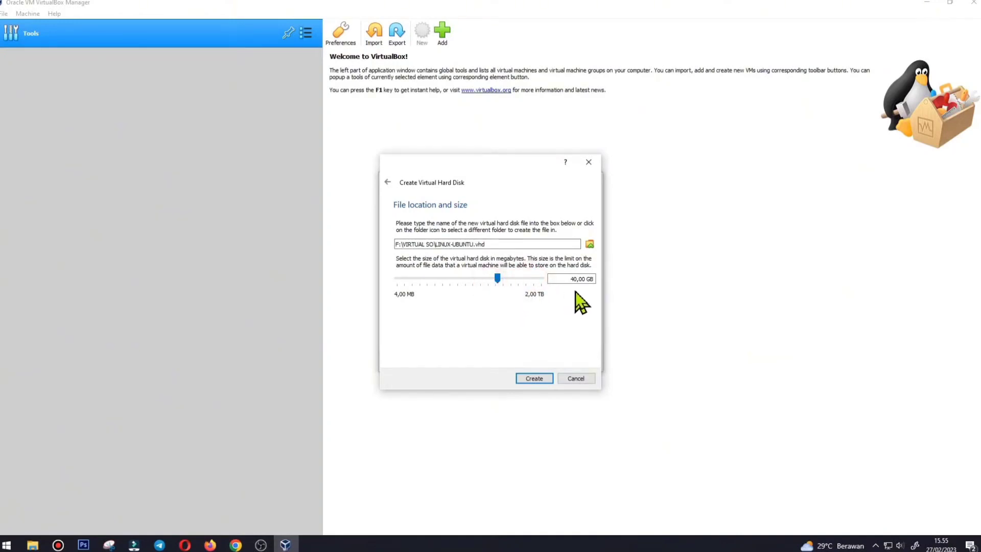
click(522, 280)
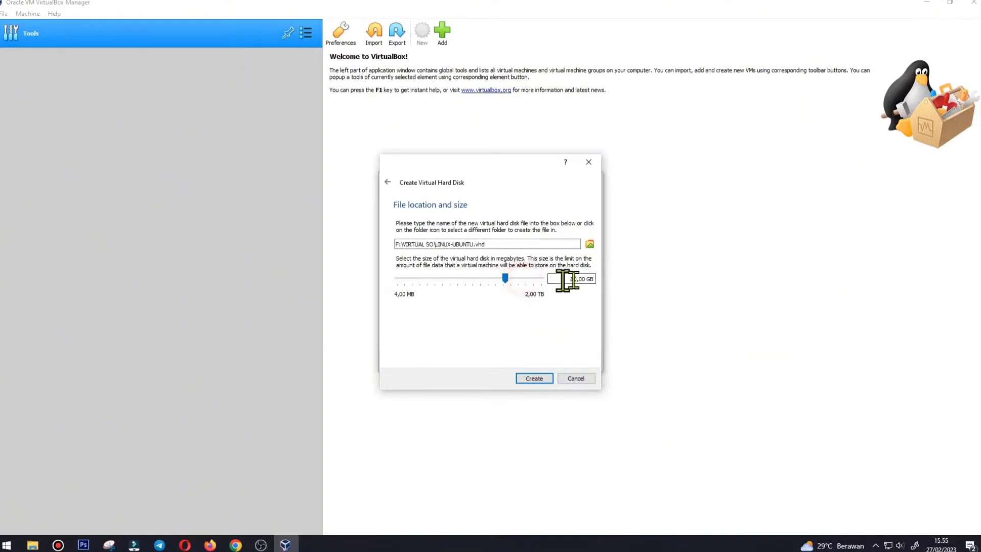
click(495, 280)
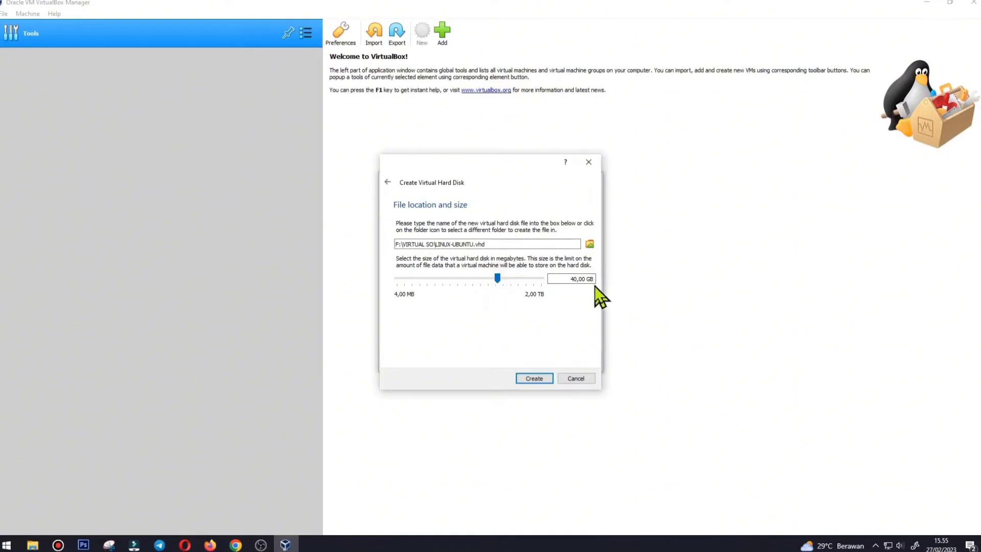
click(532, 379)
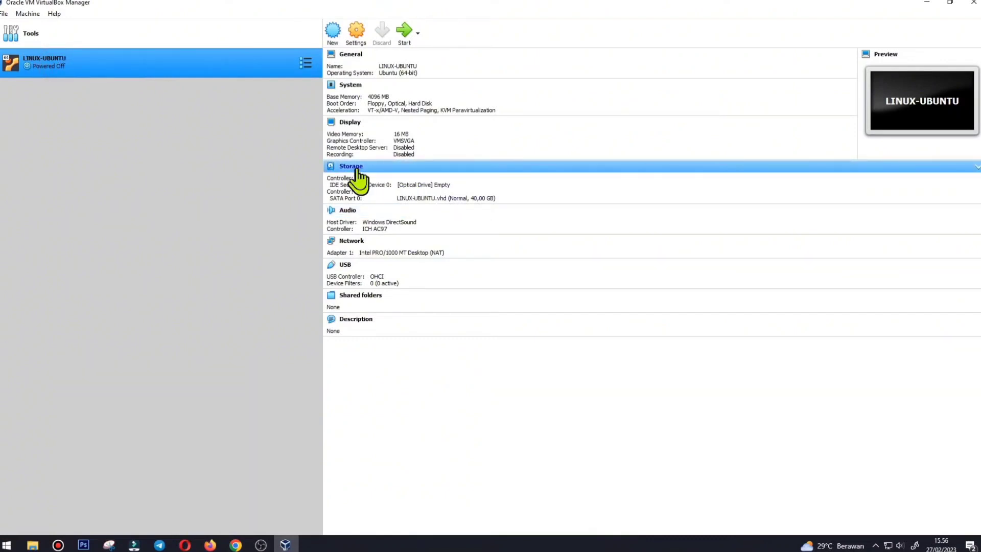
click(428, 184)
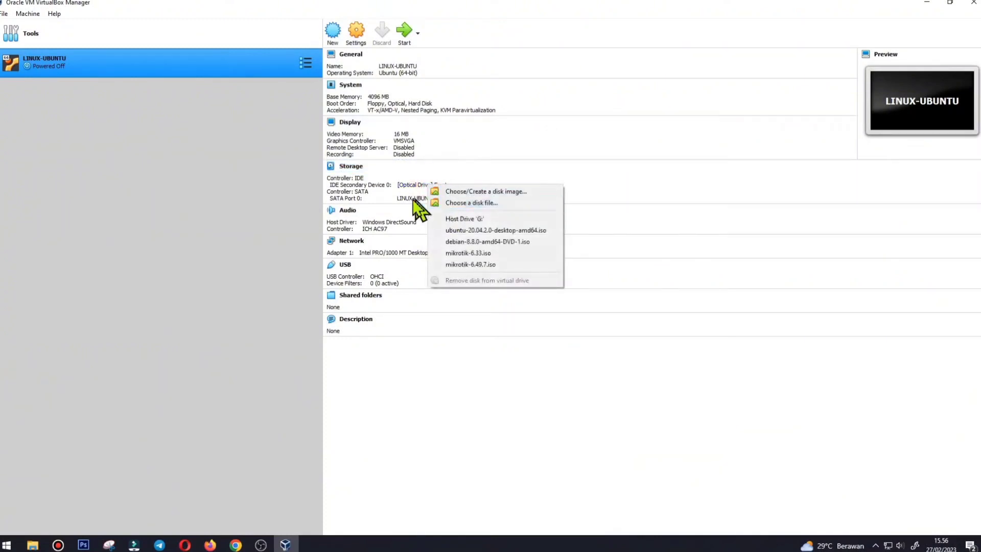
click(289, 200)
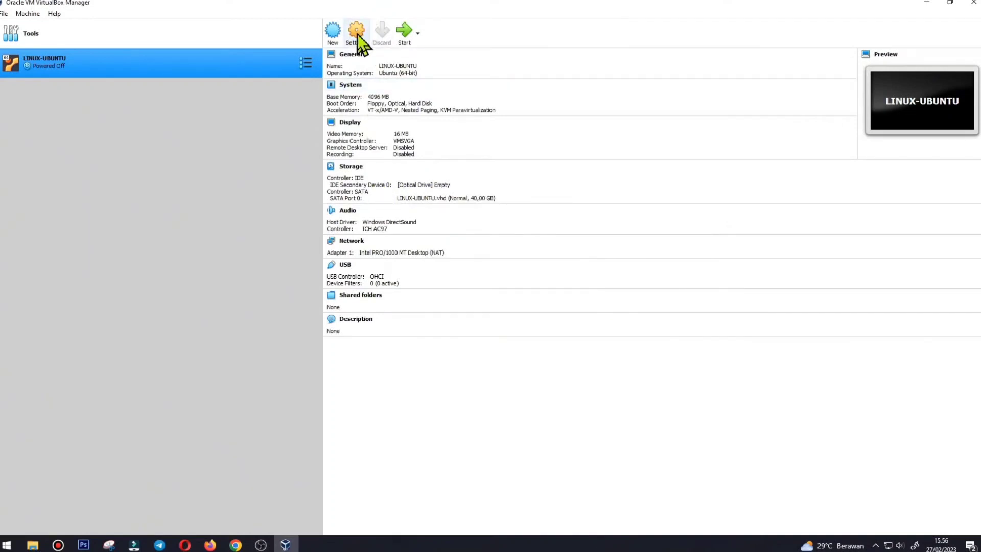
Step: Attach network Adapter 1 of the LINUX-UBUNTU machine to Internal Network and save the settings
click(357, 33)
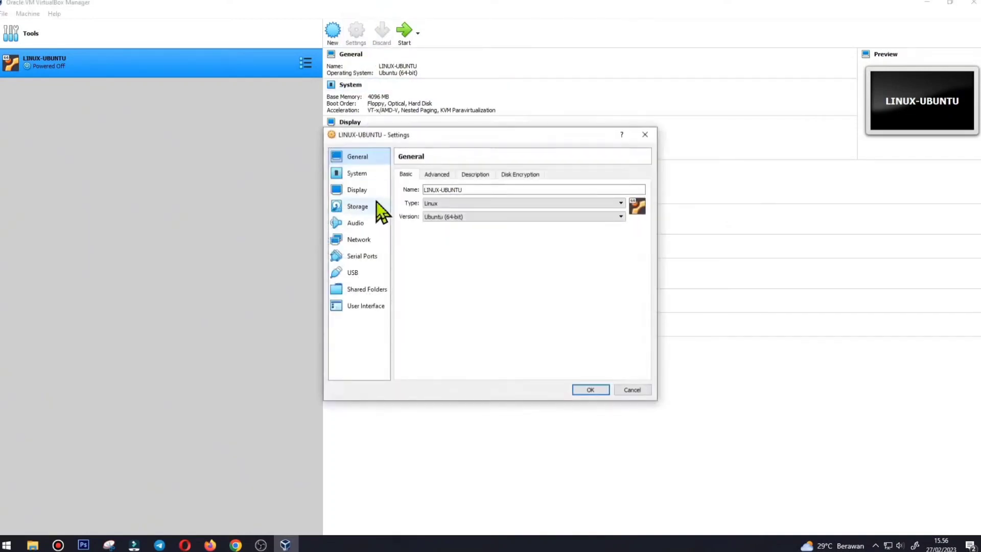
click(359, 239)
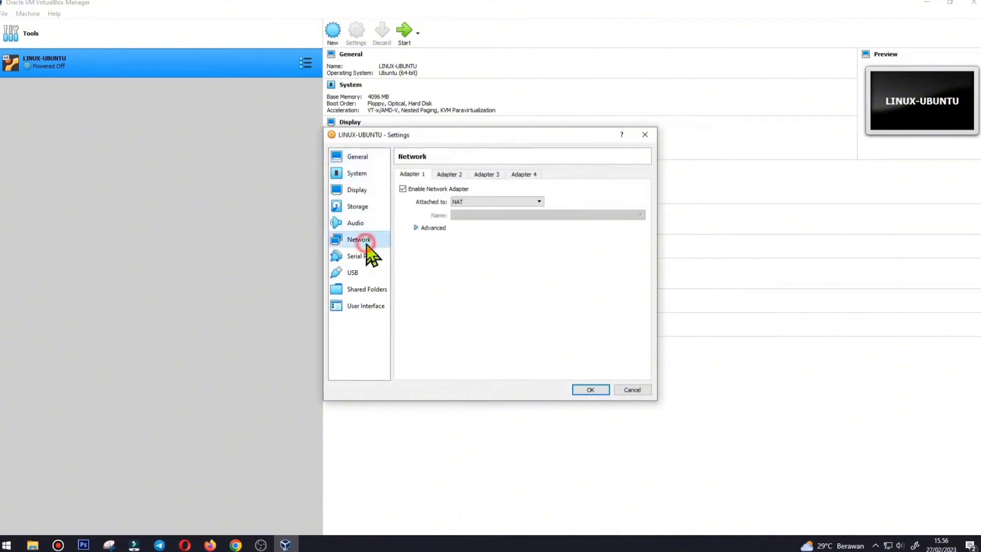
click(473, 202)
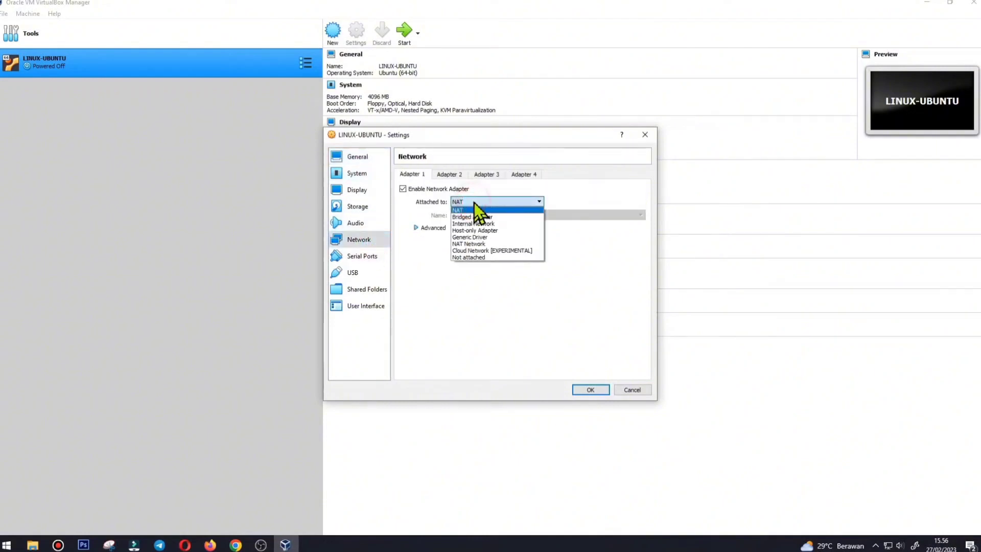
click(495, 224)
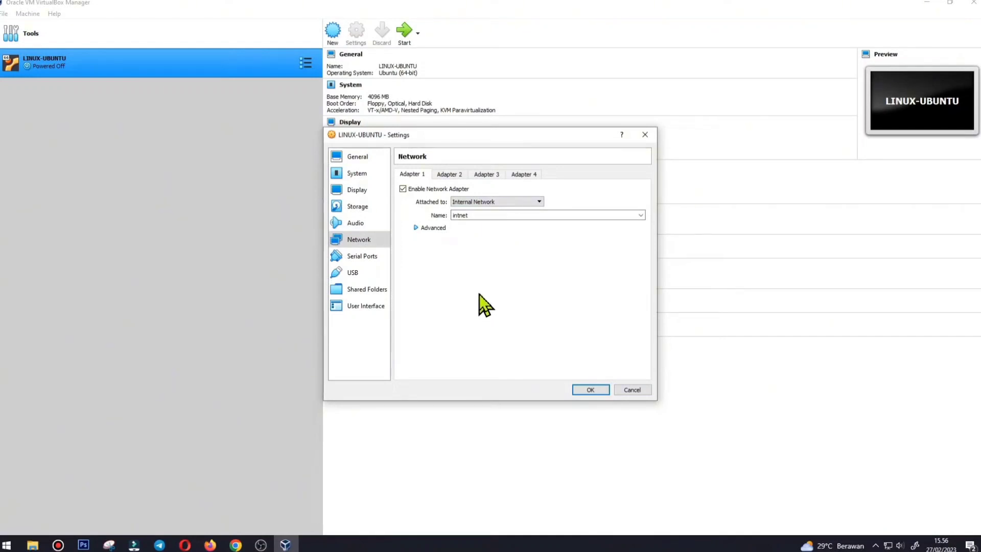
click(479, 203)
click(480, 204)
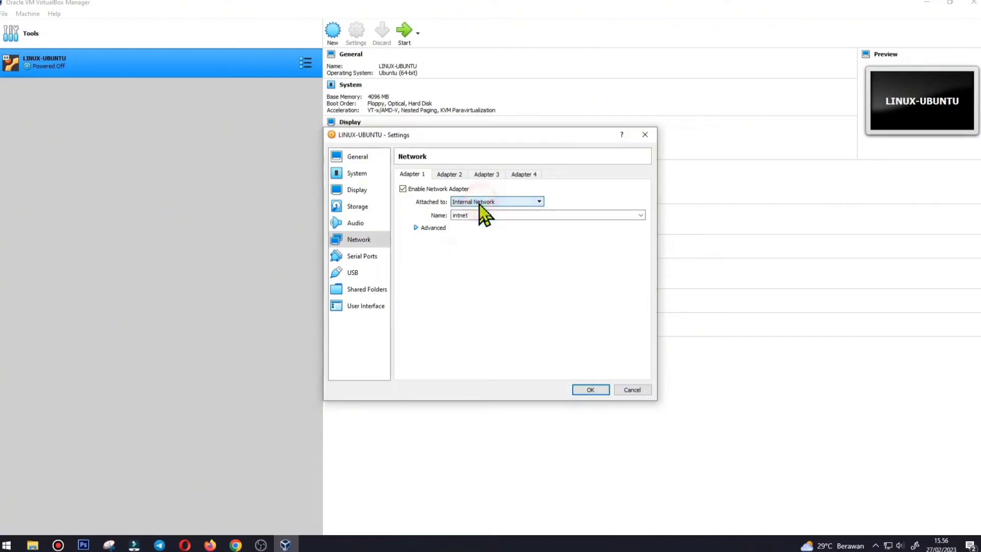
click(480, 204)
click(483, 224)
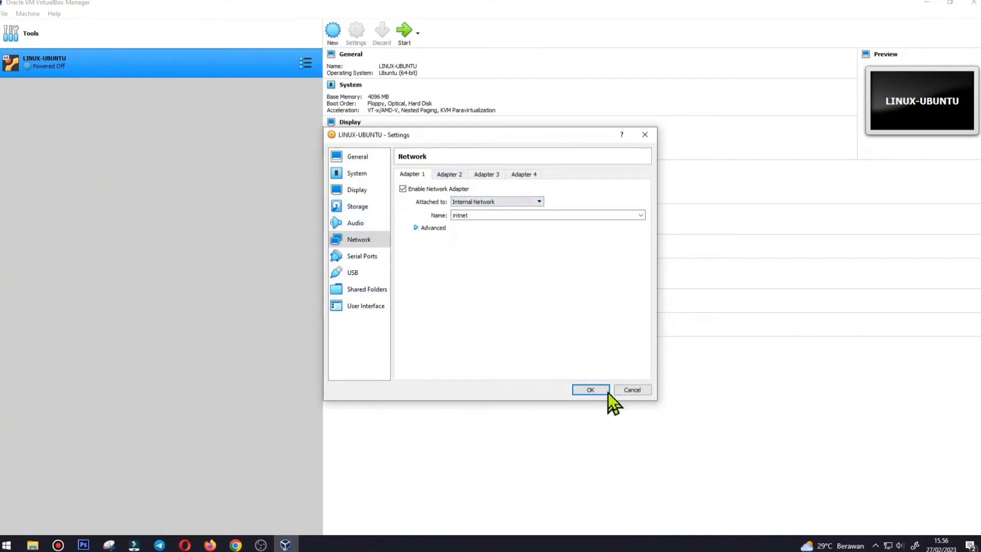
click(591, 390)
Step: Load ubuntu-20.04.2.0-desktop-amd64.iso from the SO folder on MASTER DATA (E:) into the machine's empty optical drive
click(409, 188)
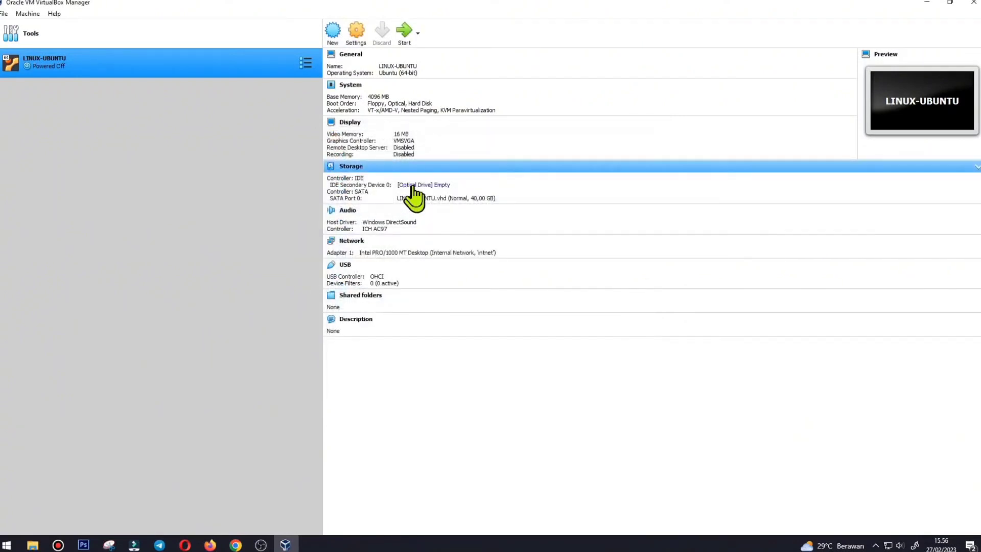
click(417, 186)
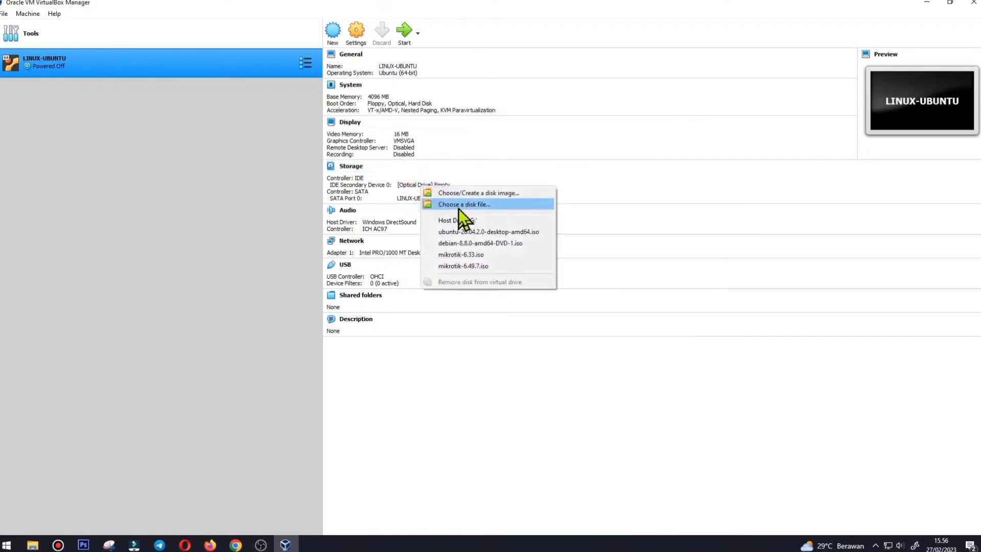
click(462, 206)
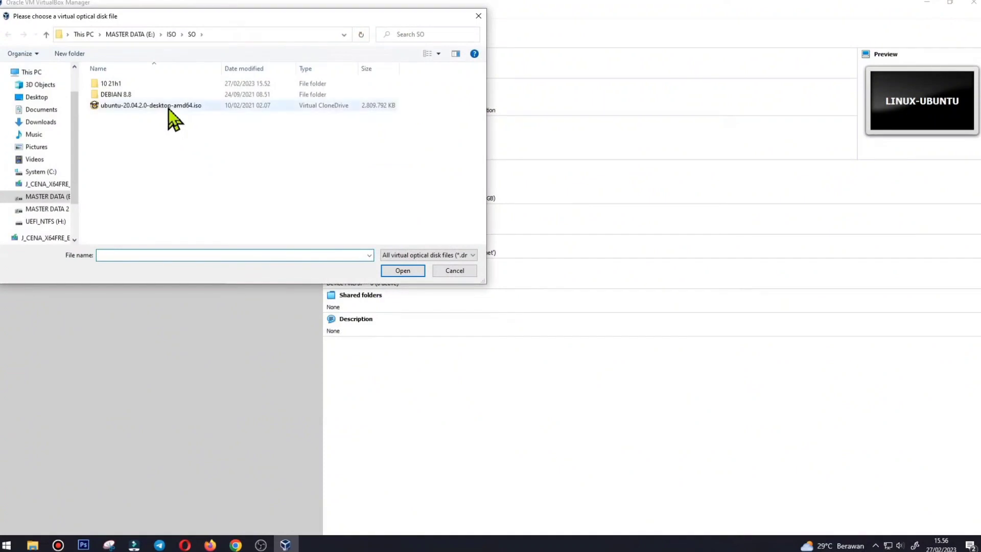
click(130, 105)
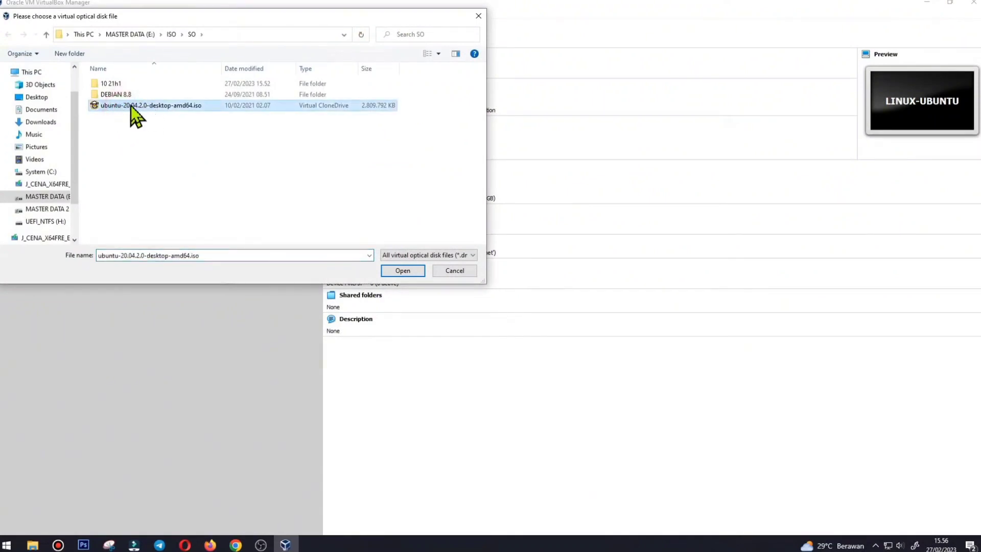
click(390, 270)
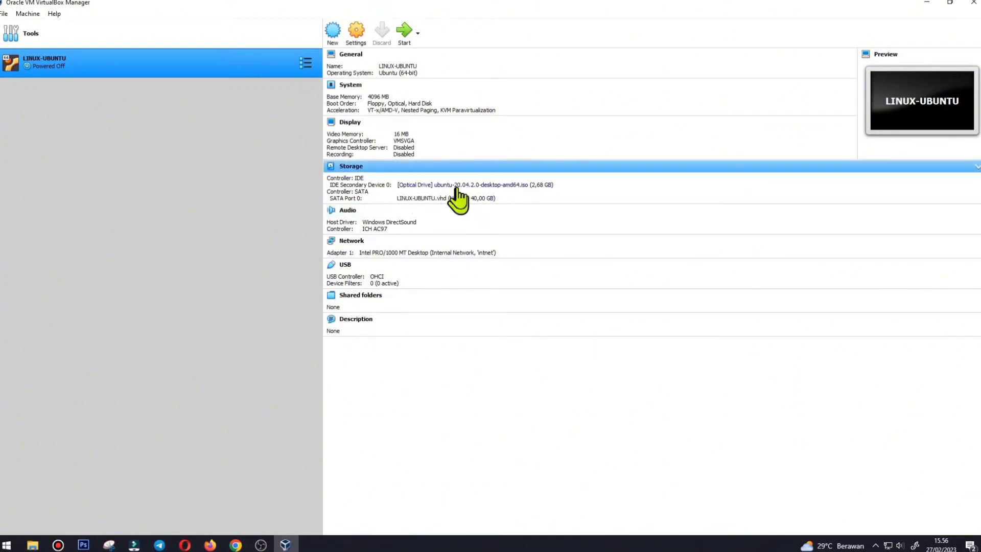
Step: Start the LINUX-UBUNTU machine, dismiss the keyboard capture notice and maximize the machine's window
click(400, 32)
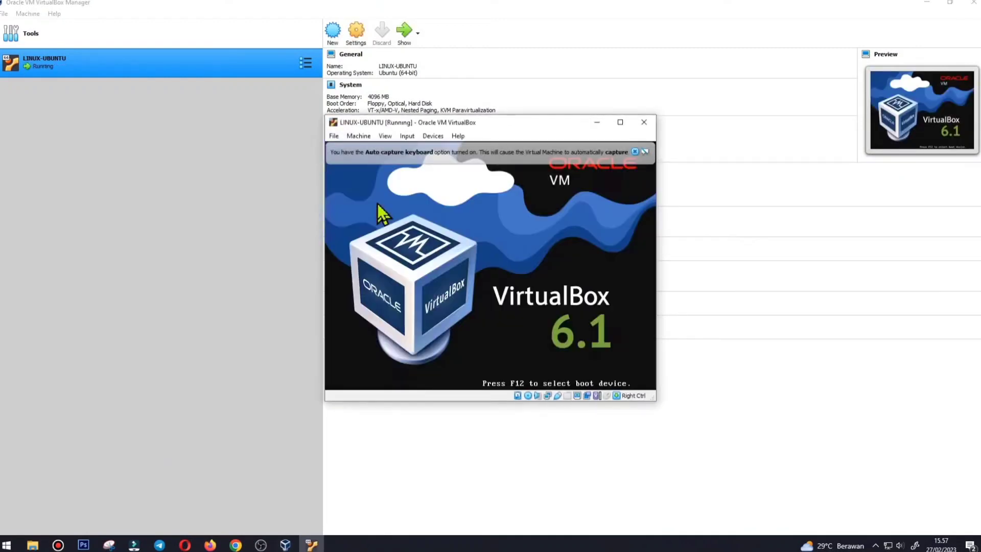
click(635, 151)
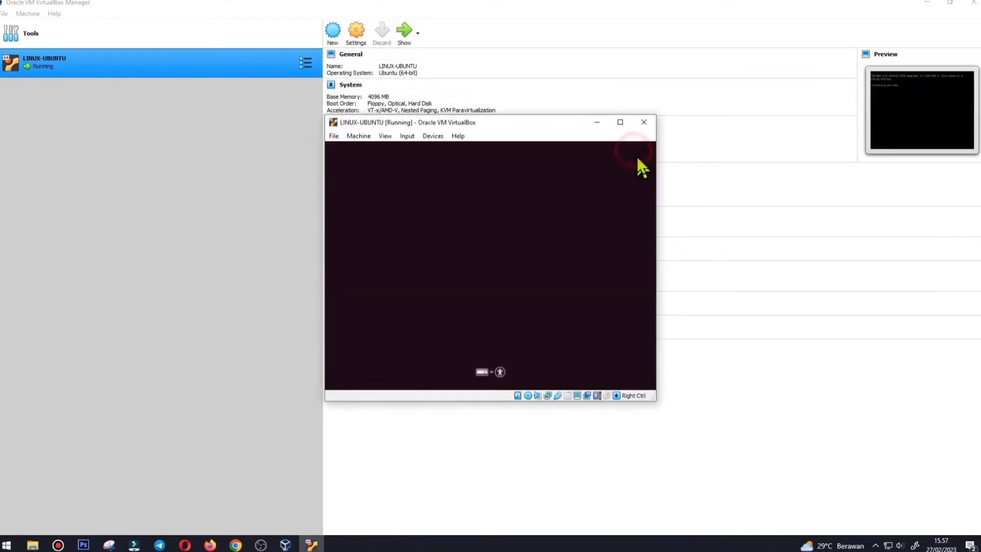
click(620, 122)
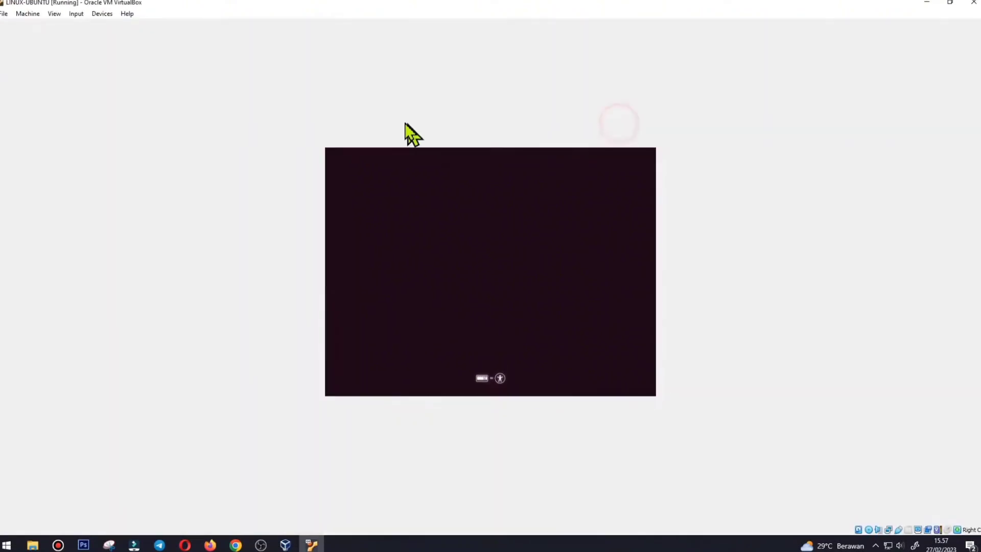
Step: Scale Virtual Screen 1 of the running machine to 150% and dismiss the mouse integration notice
click(54, 14)
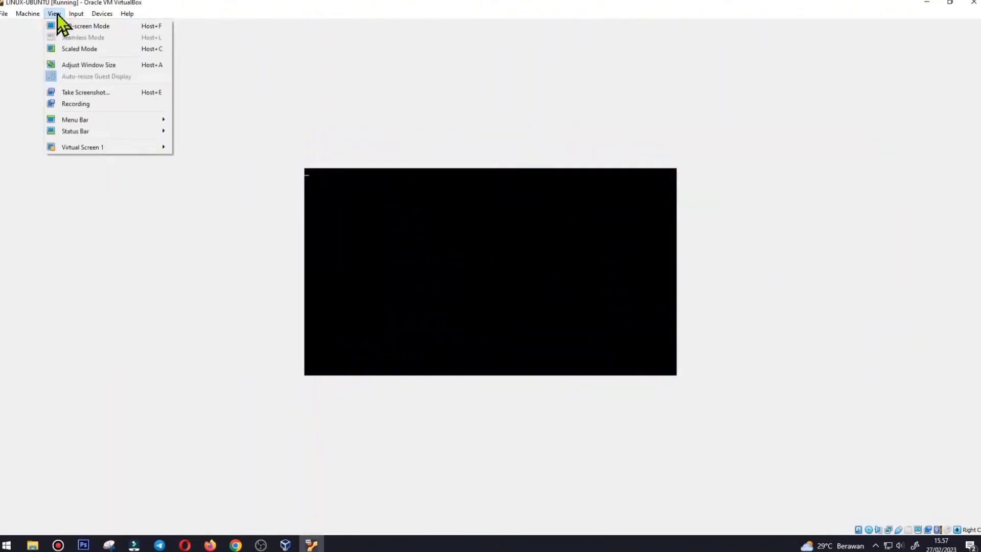
mouse_move(120, 147)
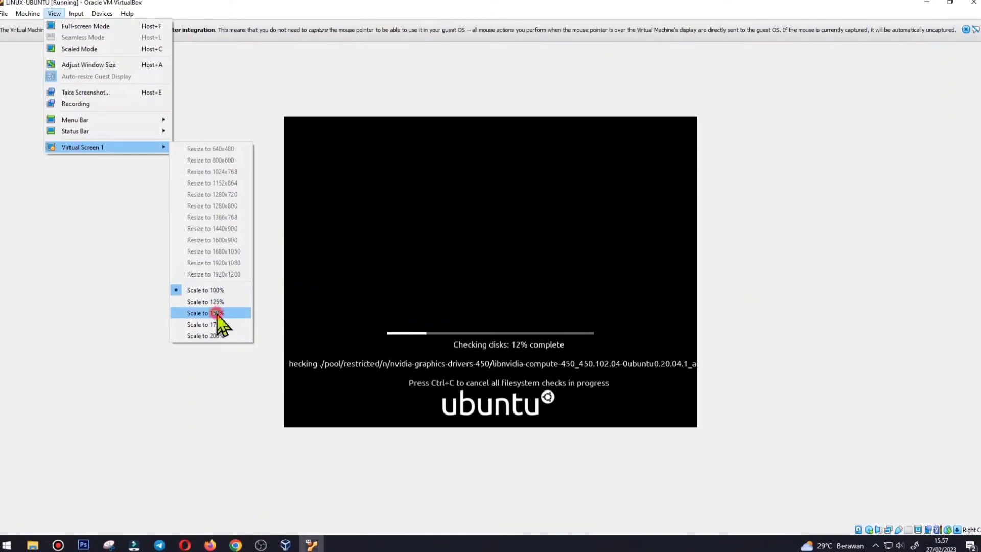
click(217, 313)
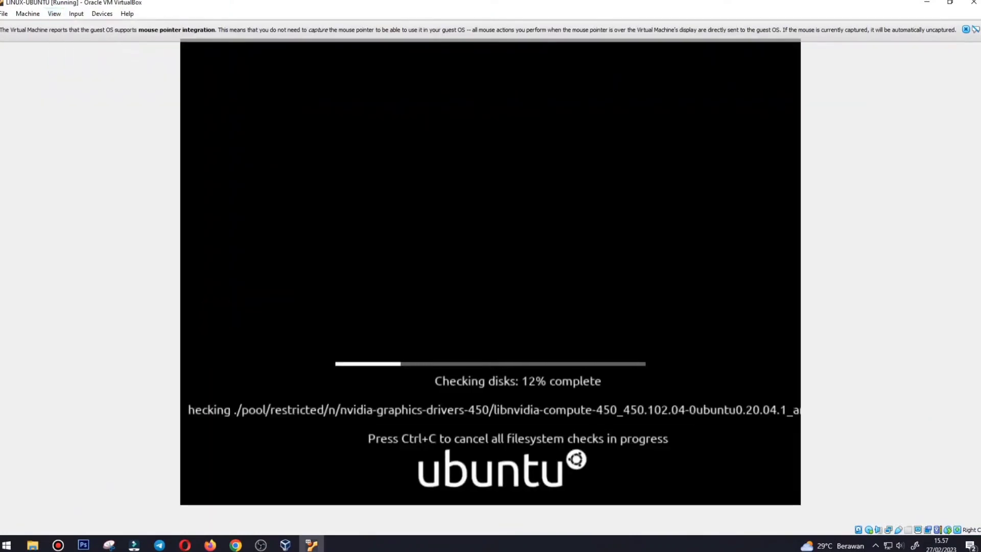
click(965, 29)
click(853, 241)
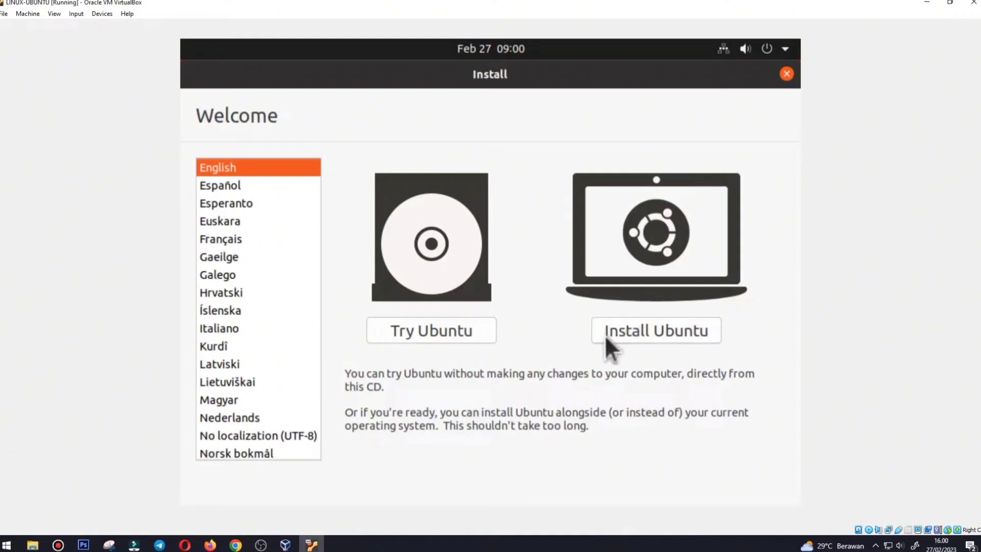
Step: Start the Ubuntu installation with the English (US) keyboard layout, and choose a normal installation with third-party software included
click(648, 333)
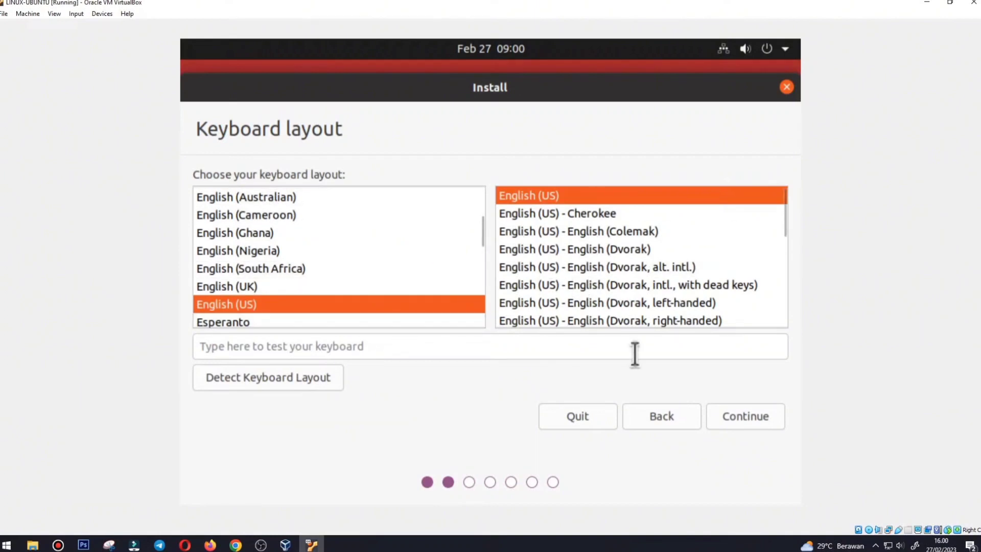
click(747, 417)
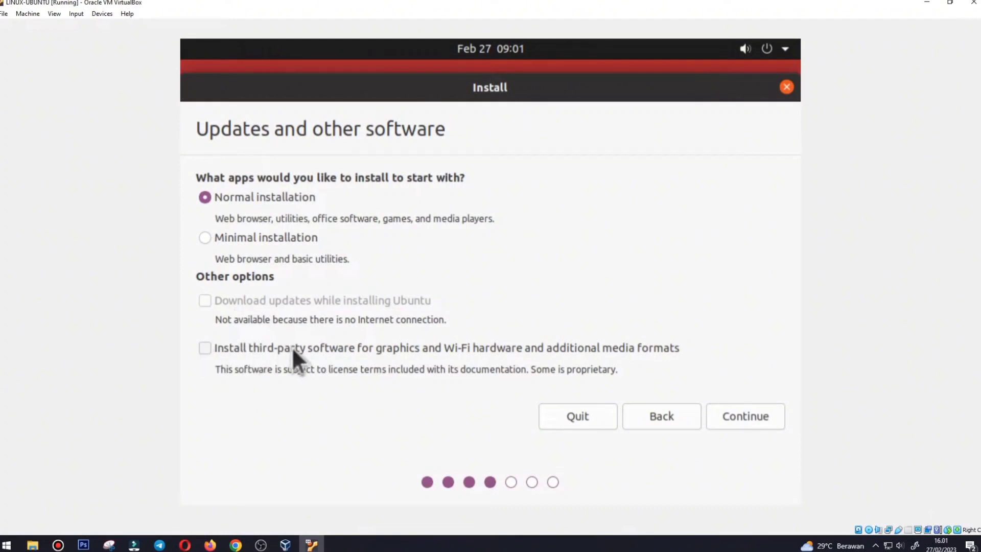
click(205, 348)
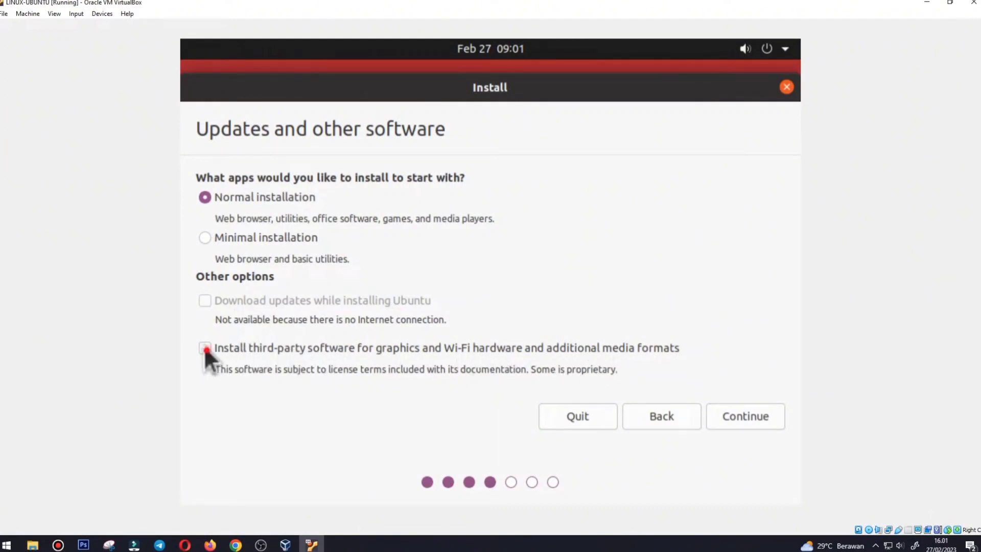
click(744, 422)
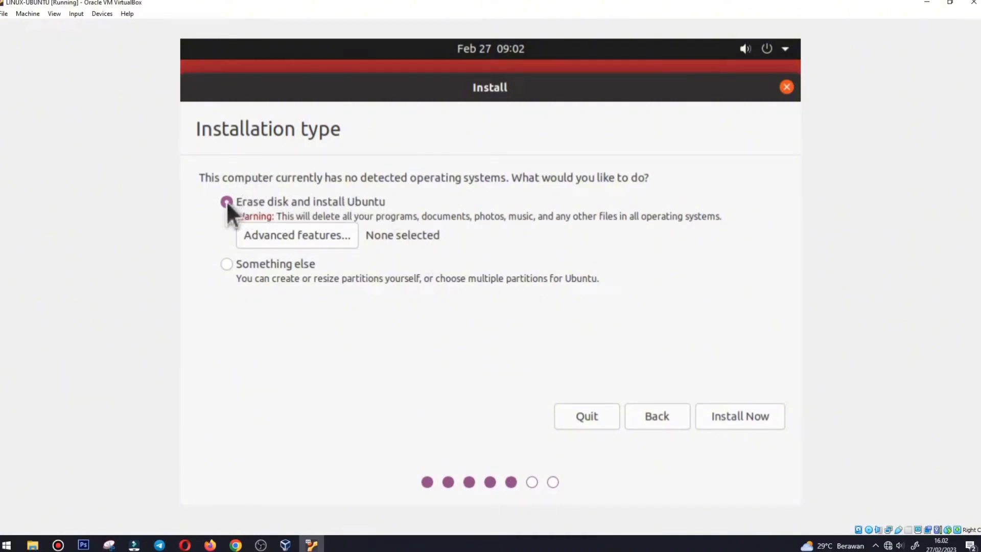
Step: Choose Erase disk and install Ubuntu as the installation type, and confirm writing the partition changes to the disk
click(227, 263)
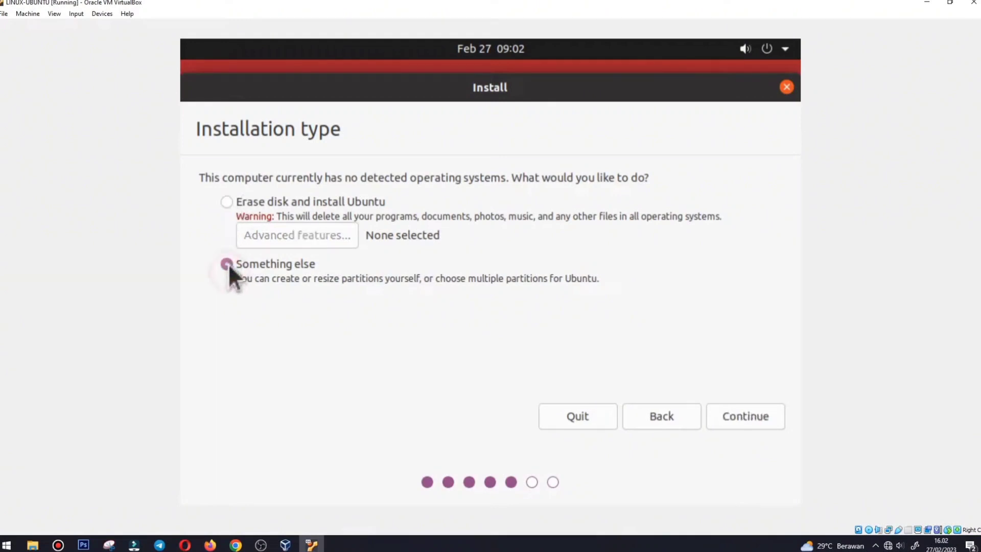
click(226, 202)
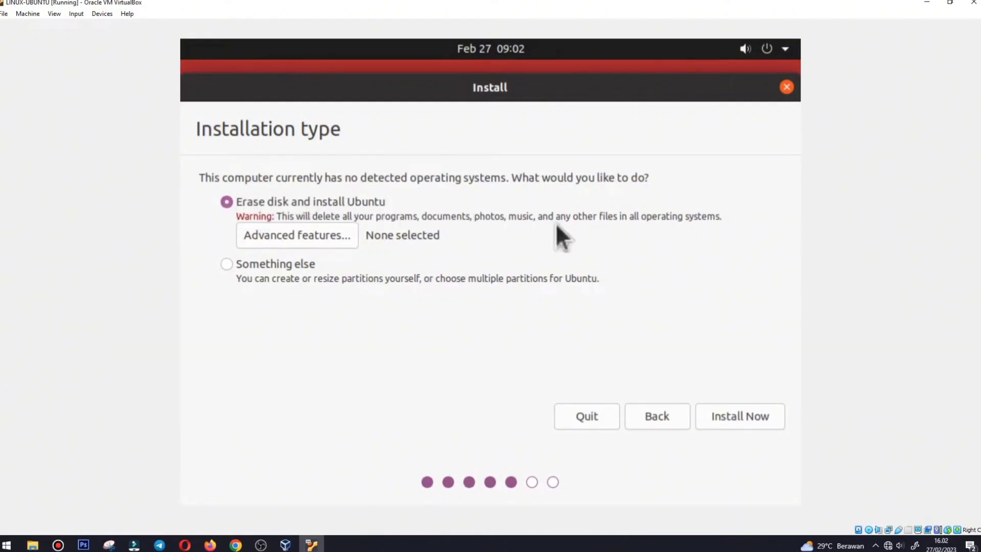
click(742, 417)
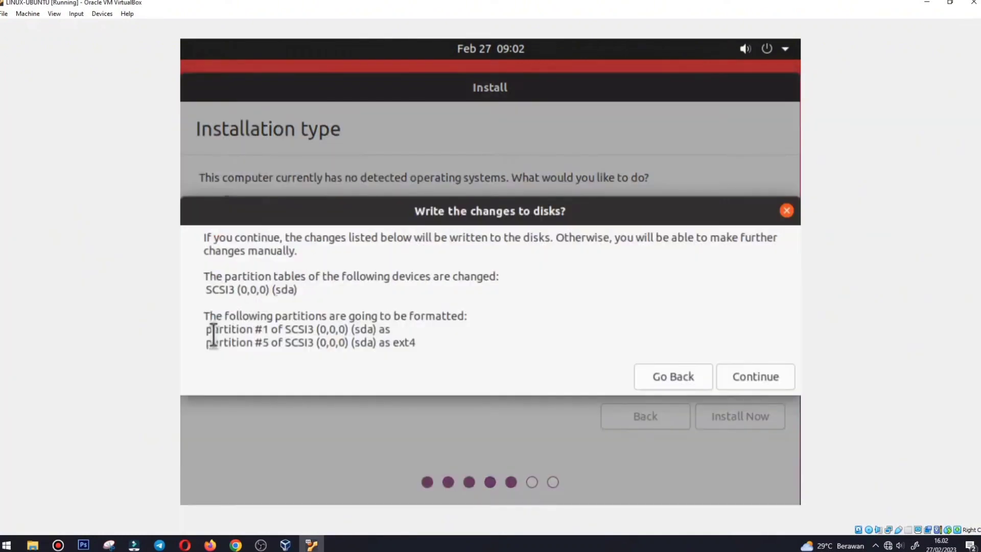
drag(203, 333, 429, 341)
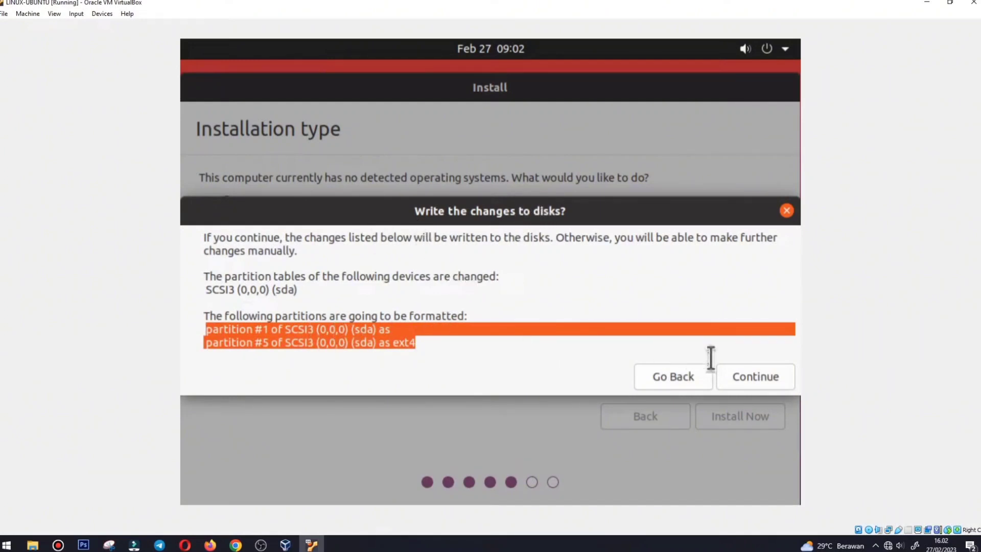
click(743, 343)
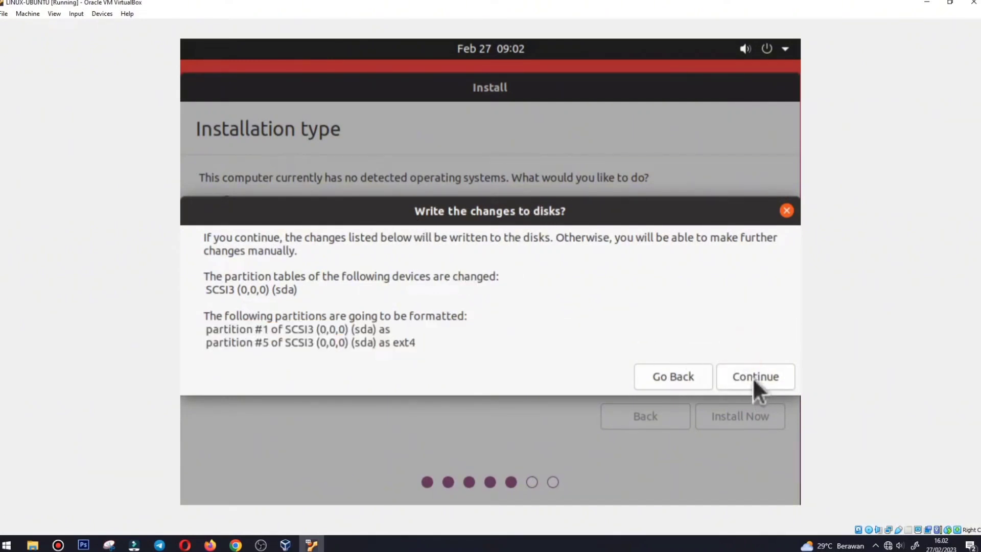
click(753, 376)
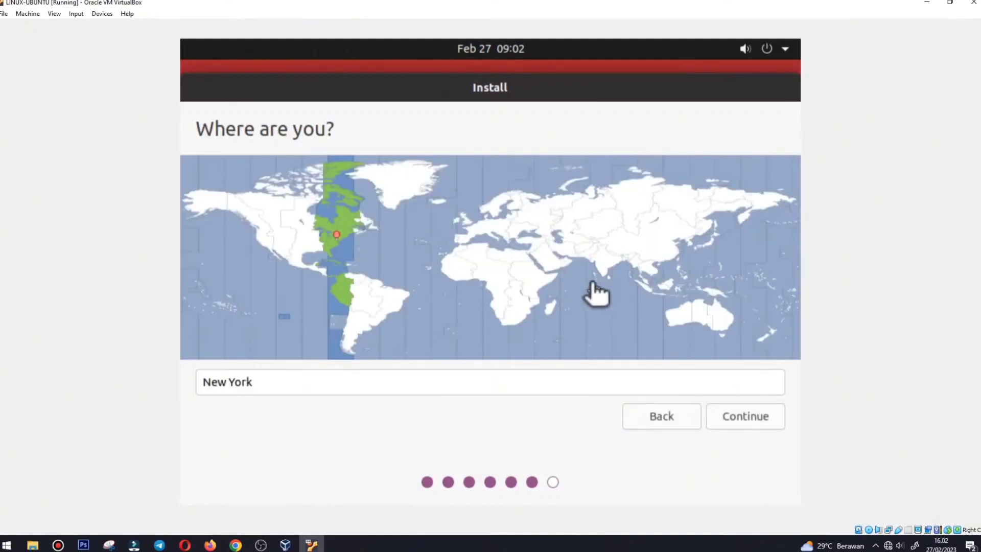
Step: Set the installation's location to Jakarta on the world map and continue to the user account setup
click(670, 292)
click(654, 291)
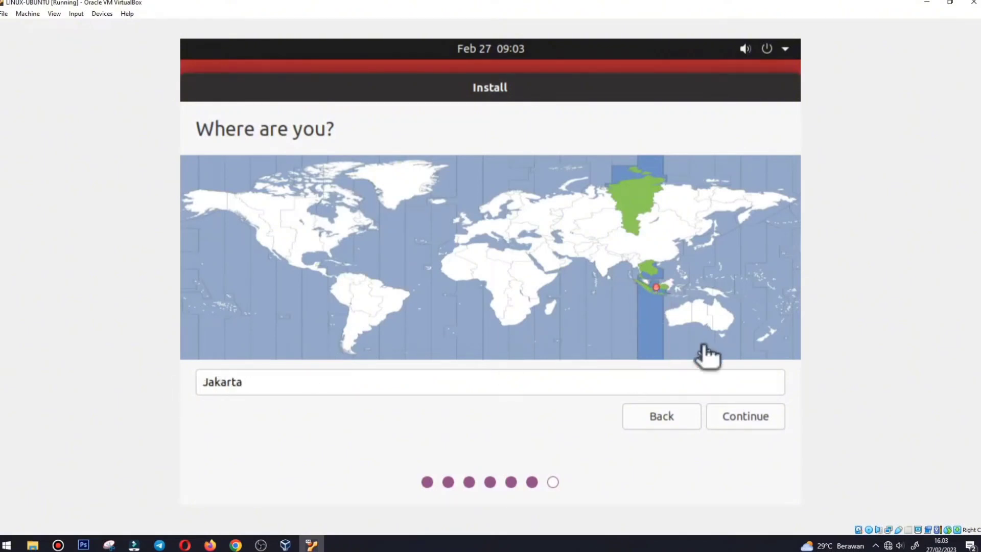
click(740, 418)
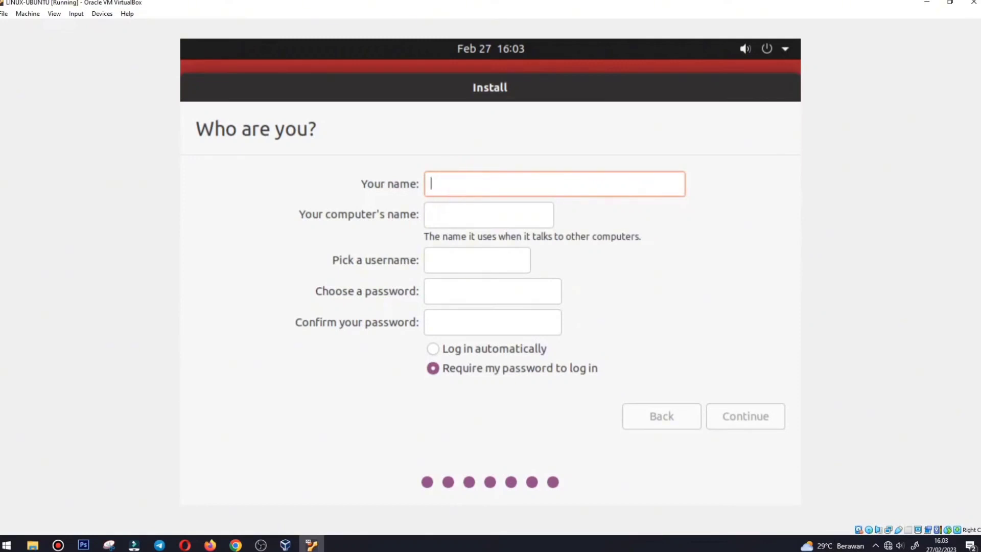
Step: Enter the user's name in the account form and set the computer's name to LINUX
text(wahid)
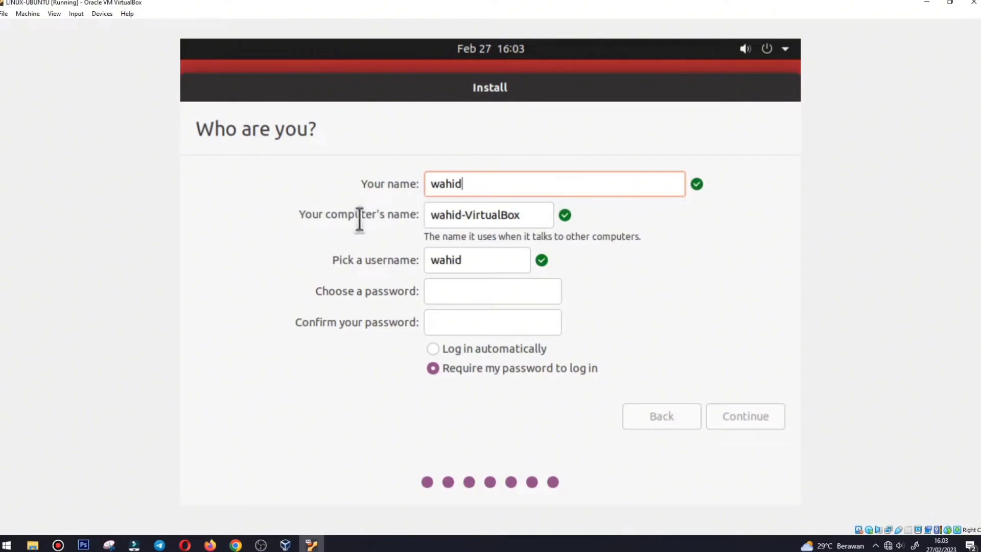
click(464, 217)
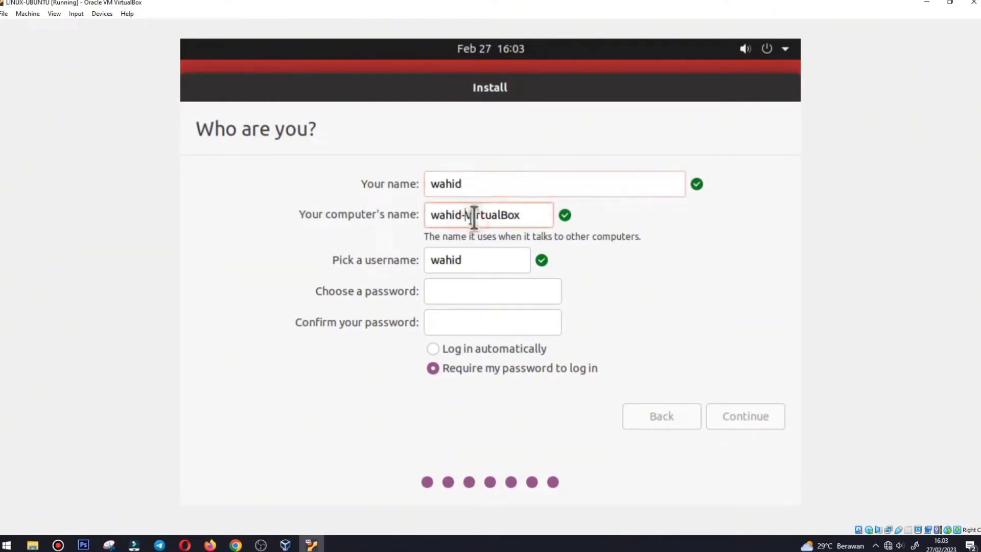
drag(523, 216, 314, 216)
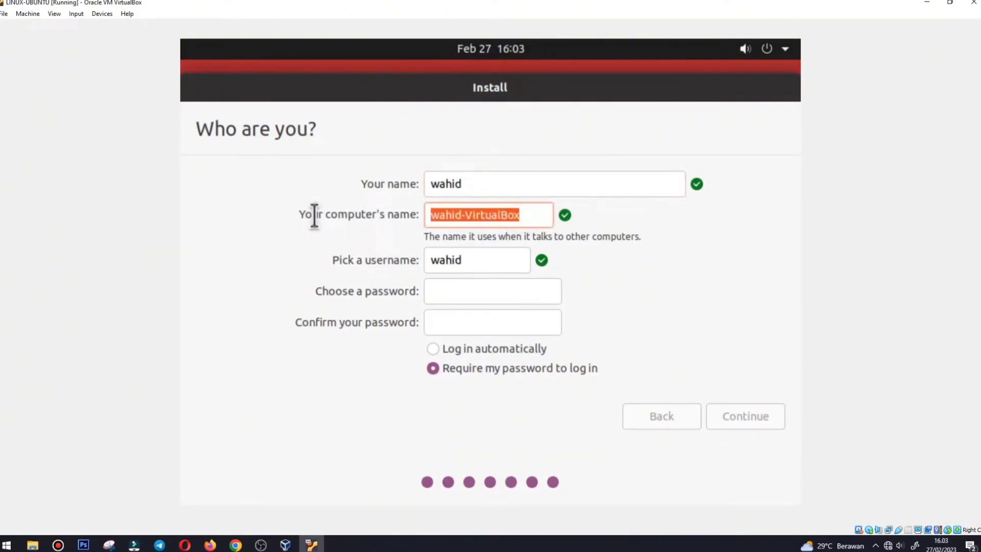
text(LINUX)
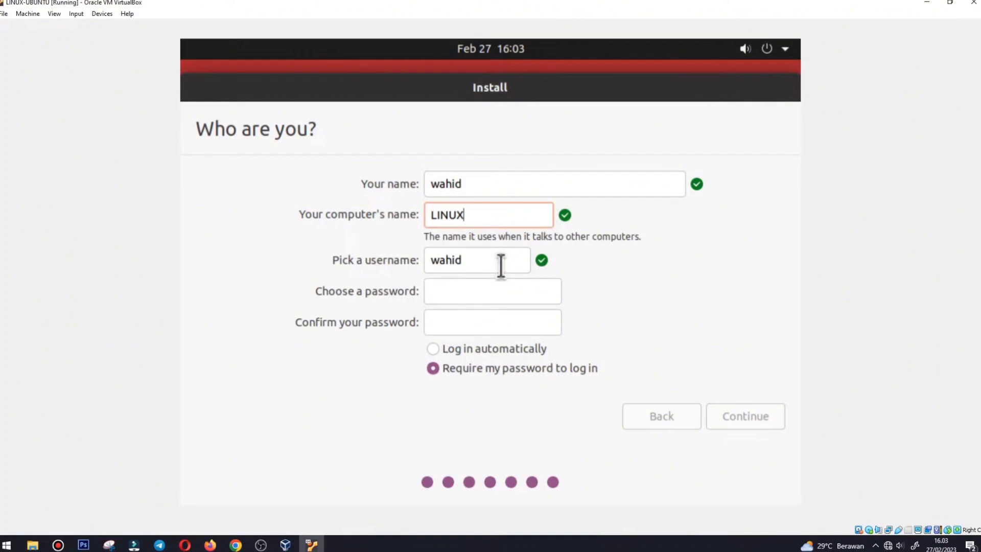
Step: Try adding DSDS in capitals after a space in the username, and remove it again
click(440, 260)
drag(477, 260, 431, 261)
click(462, 262)
click(471, 261)
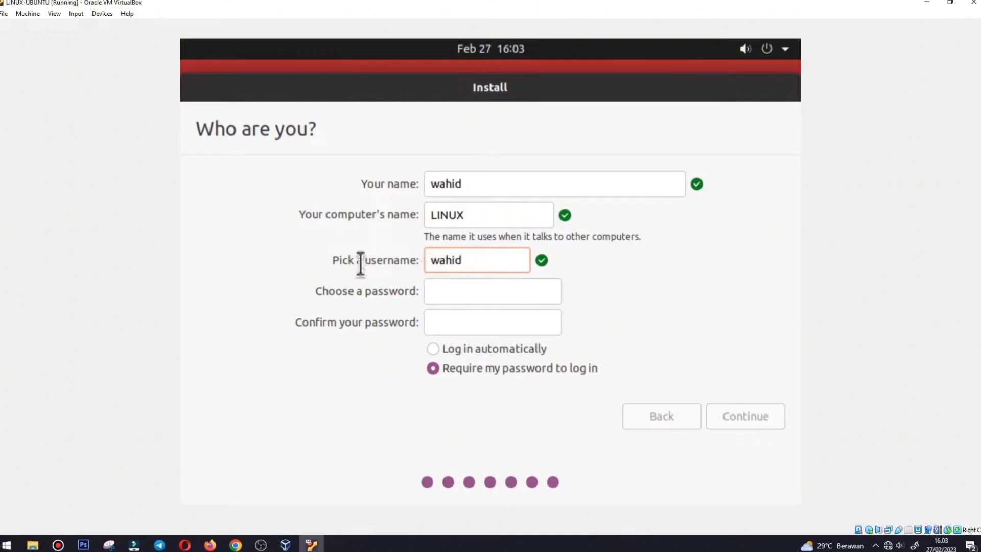
text(DSDS)
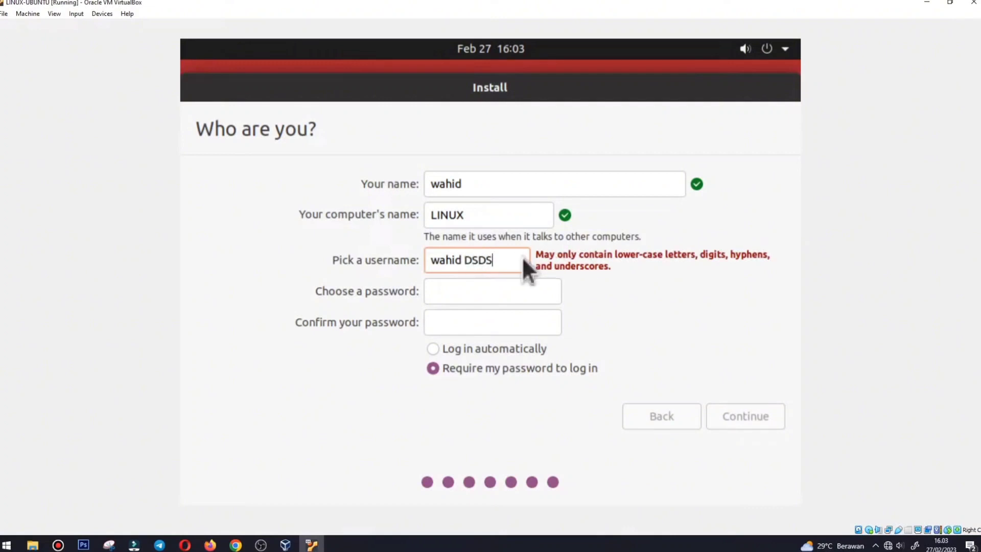
key(BackSpace)
key(BackSpace)
key(BackSpace)
key(BackSpace)
key(BackSpace)
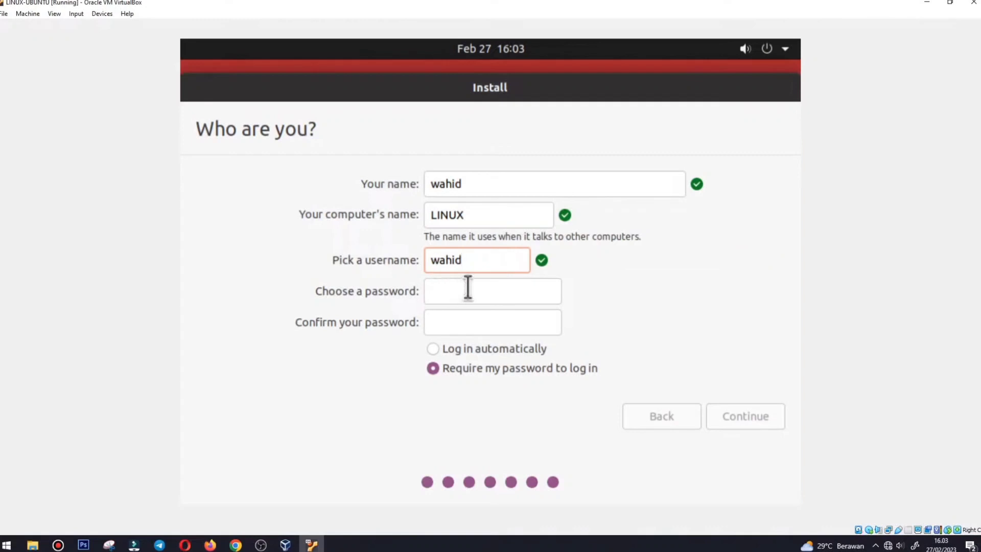
Step: Enter and confirm the account password, and continue to install Ubuntu
click(468, 289)
click(449, 322)
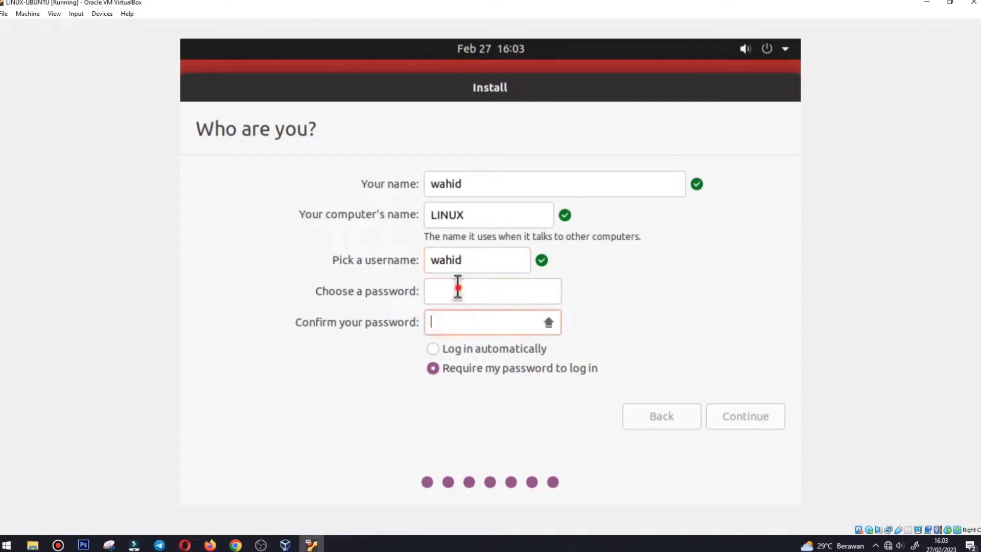
click(455, 285)
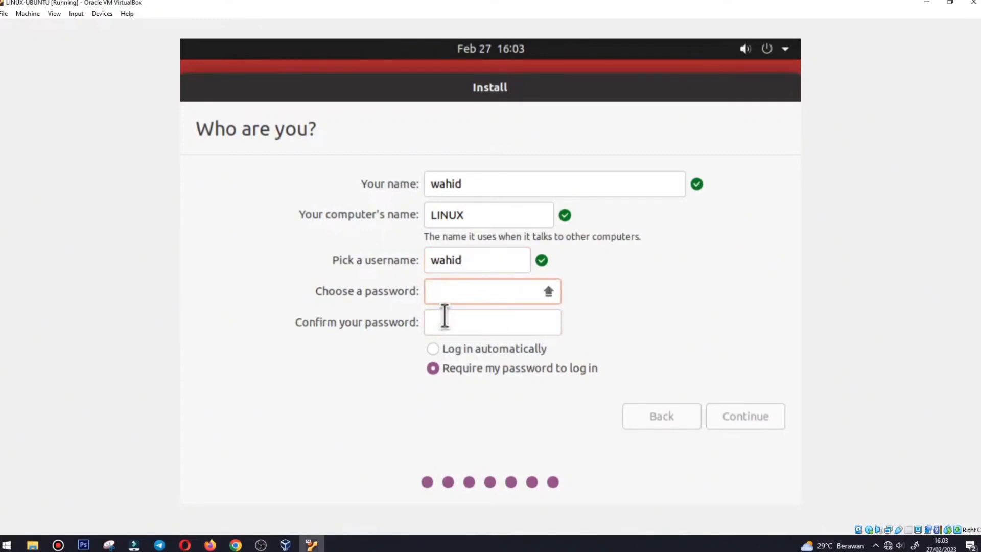
text(1)
click(455, 321)
text(1)
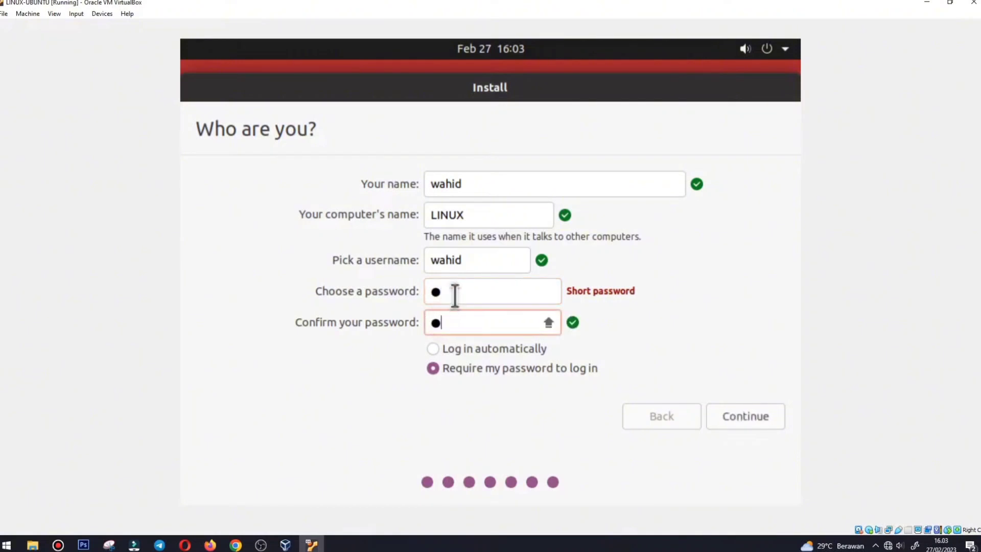
click(761, 415)
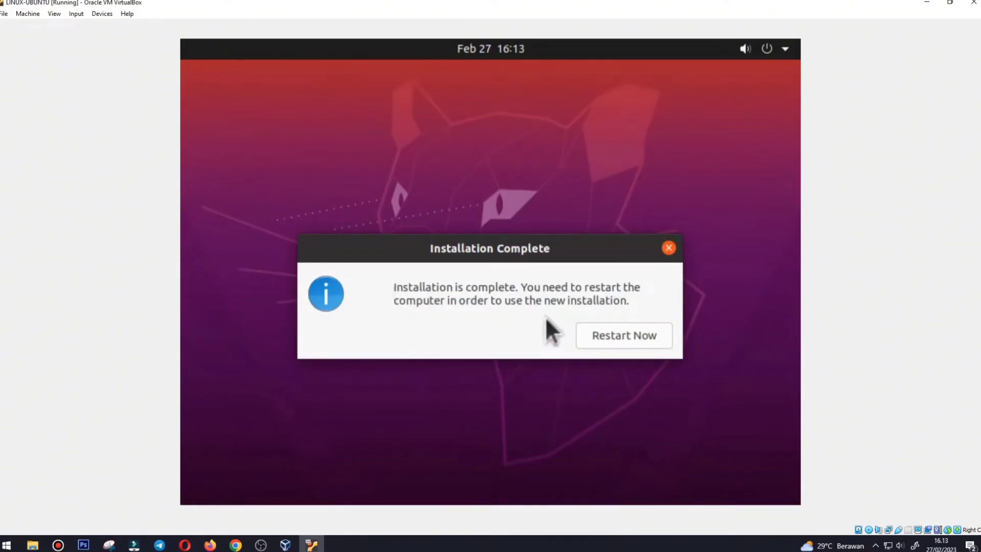
Step: Restart the virtual machine to finish the installation, confirm the installation-medium removal prompt, and dismiss the mouse pointer notice
click(613, 337)
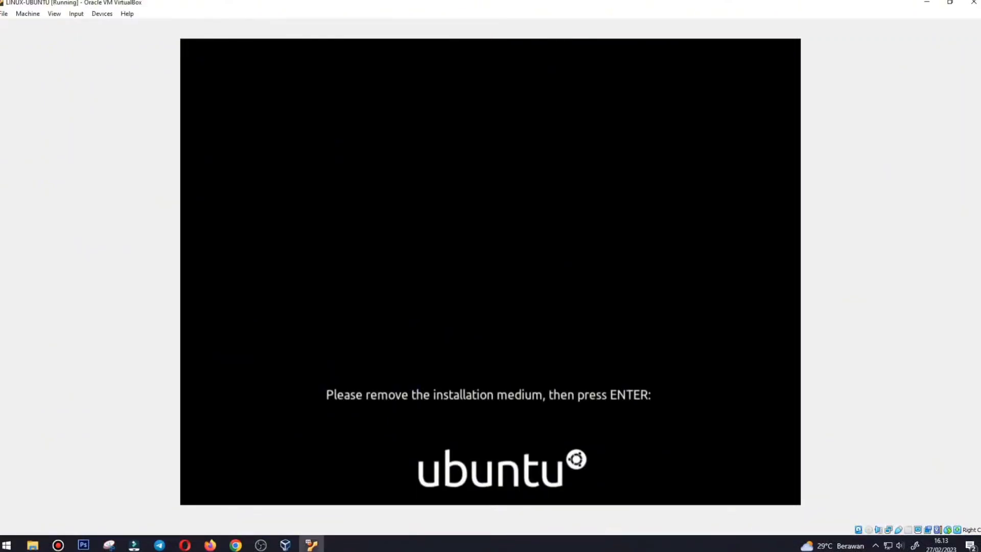
click(463, 246)
key(Return)
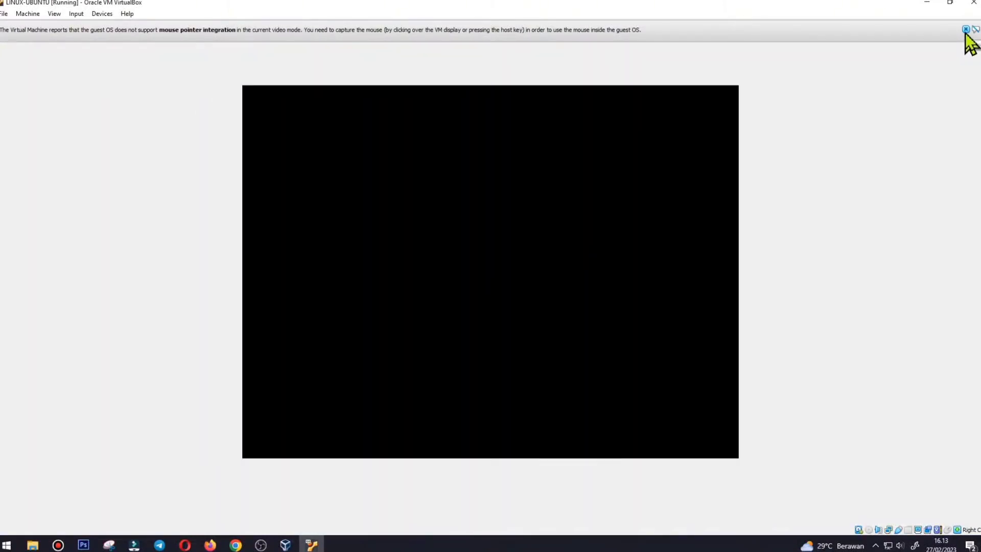
click(965, 30)
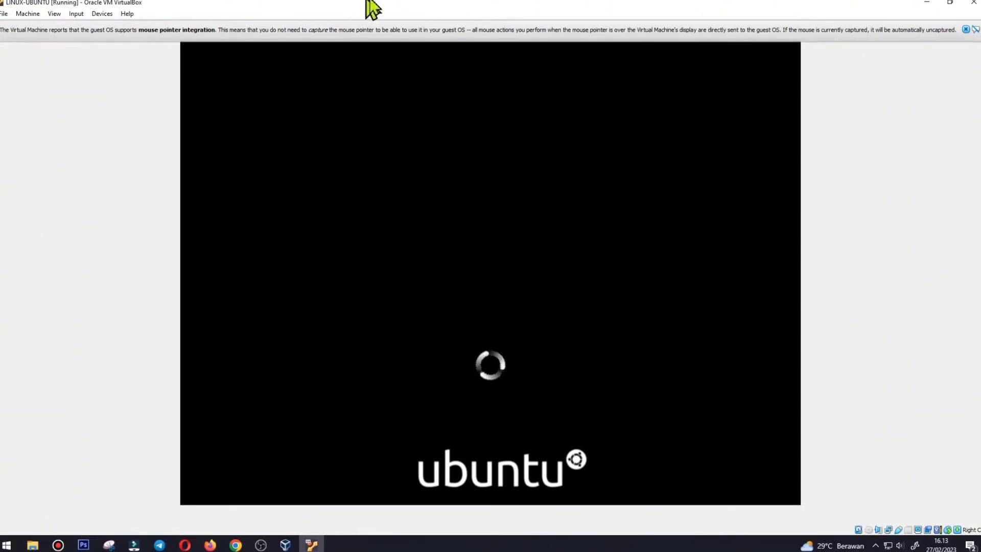
Step: Review the disk images available for the virtual machine's optical drive without changing them, and dismiss the mouse pointer integration notice
click(105, 13)
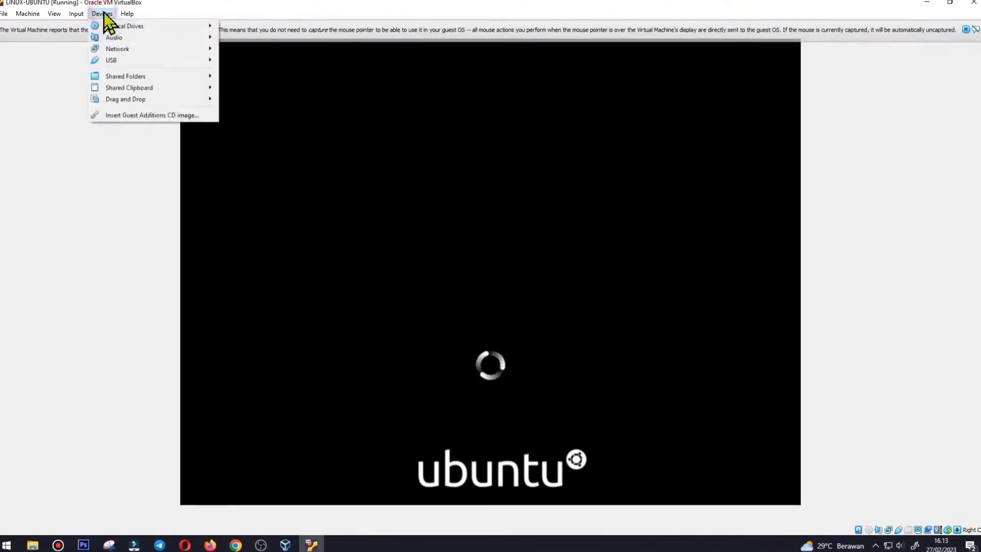
mouse_move(113, 28)
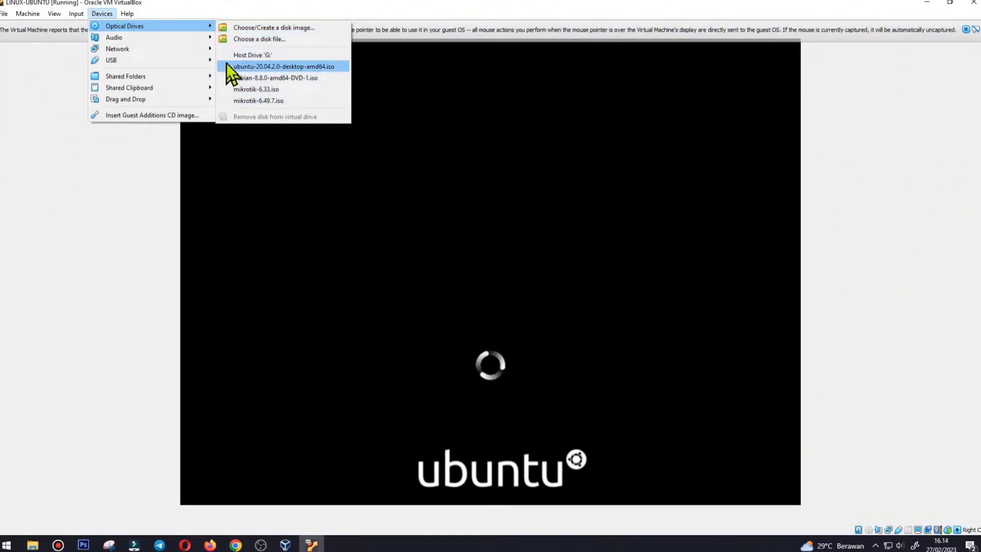
click(230, 6)
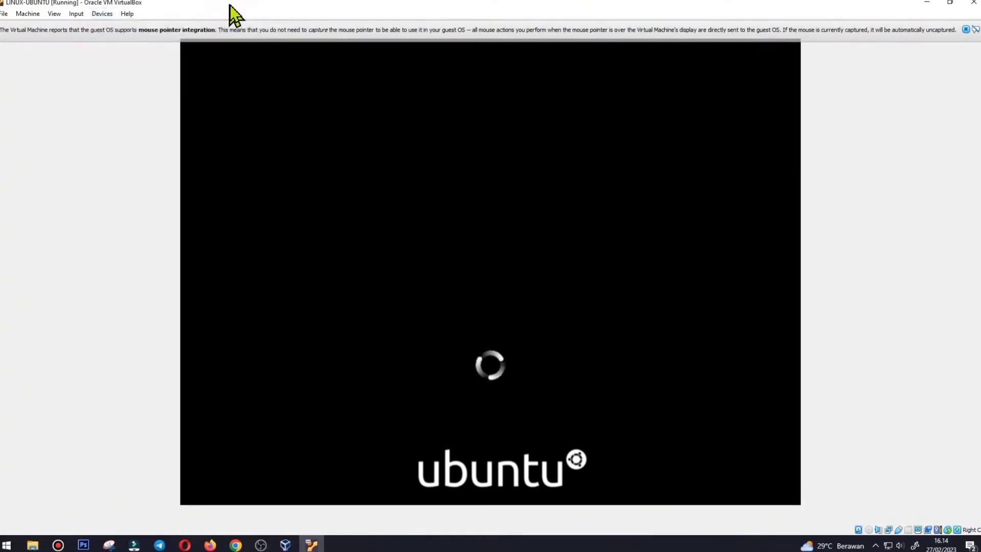
click(965, 29)
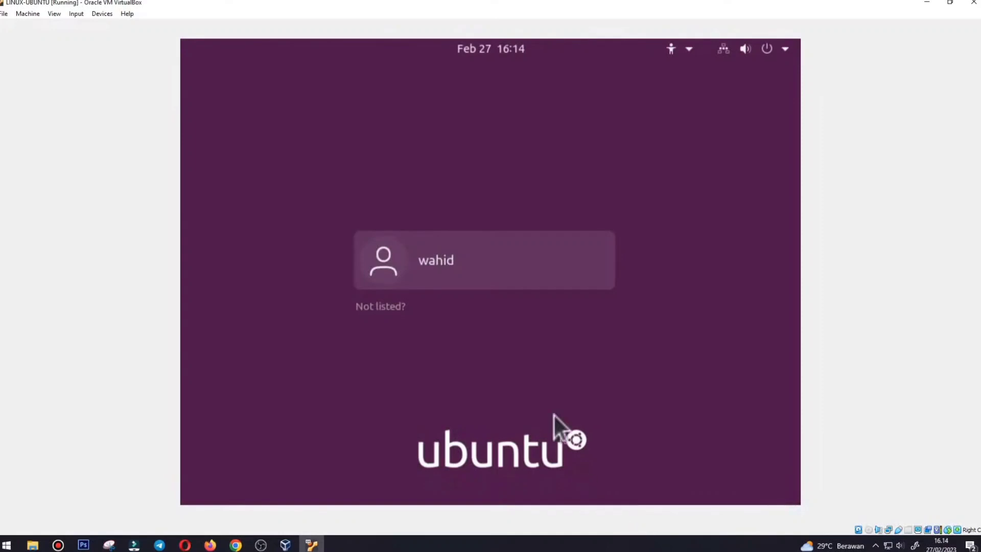
Step: Log in to Ubuntu with the listed user account by entering the account password
click(437, 262)
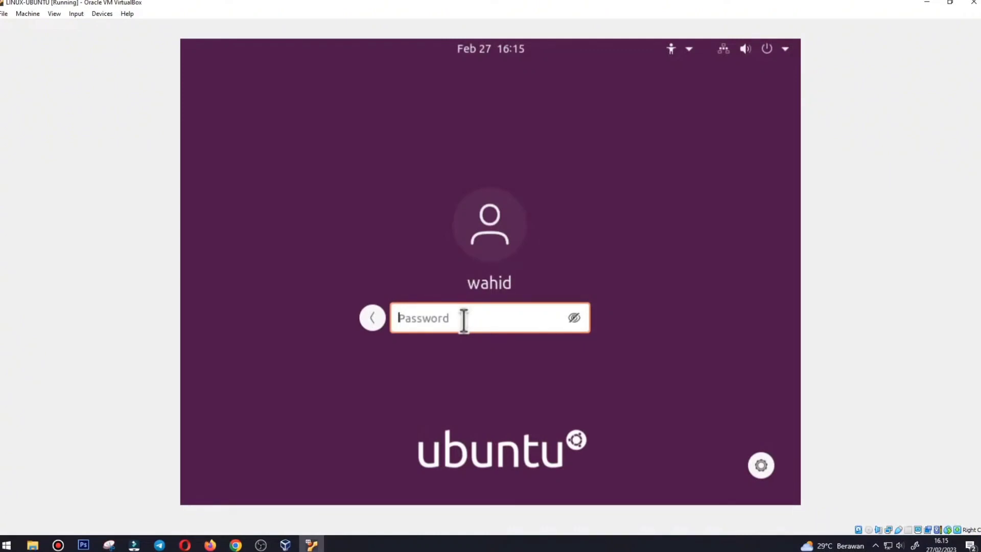
text(•)
key(Return)
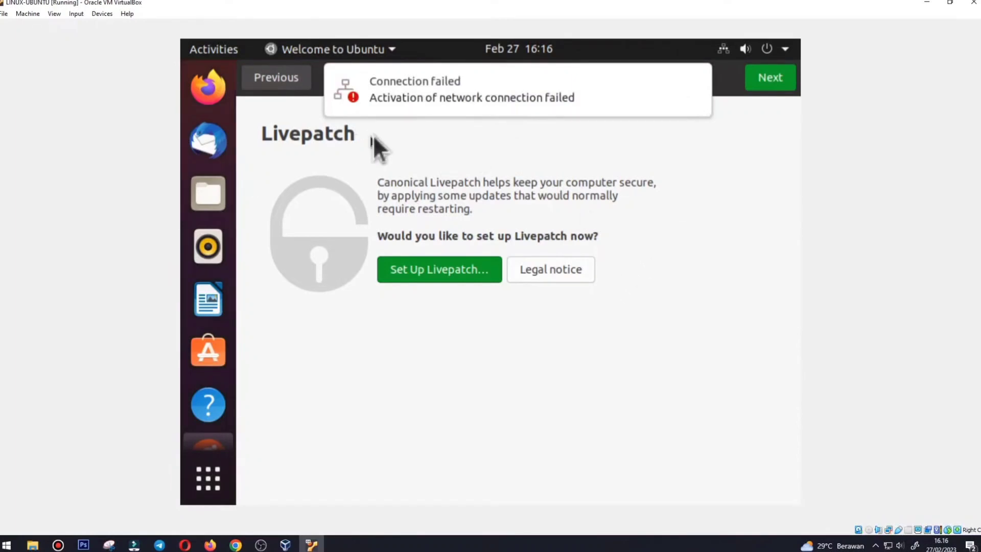
Step: Complete the Welcome to Ubuntu setup, skipping Livepatch, keeping system info reporting on and leaving Location Services off
click(785, 85)
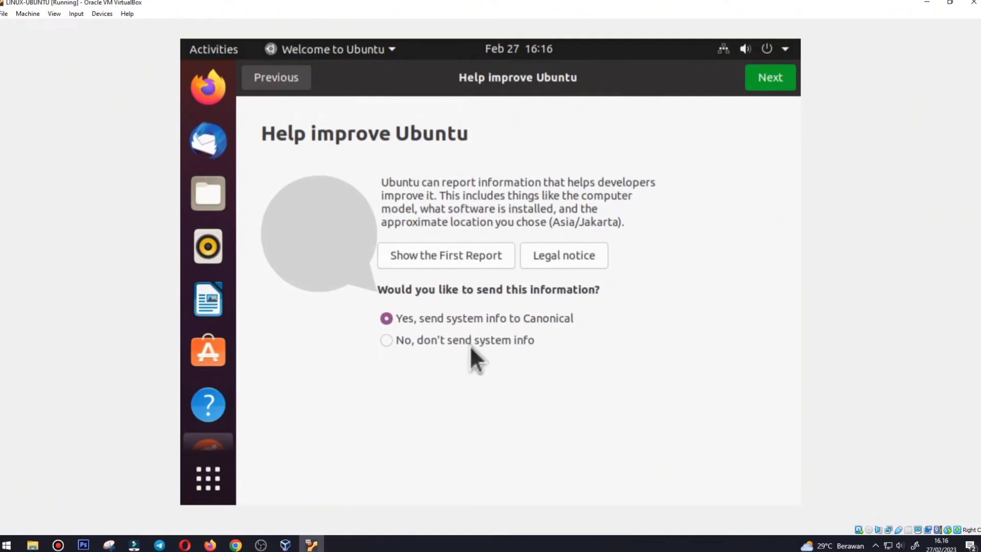
click(768, 78)
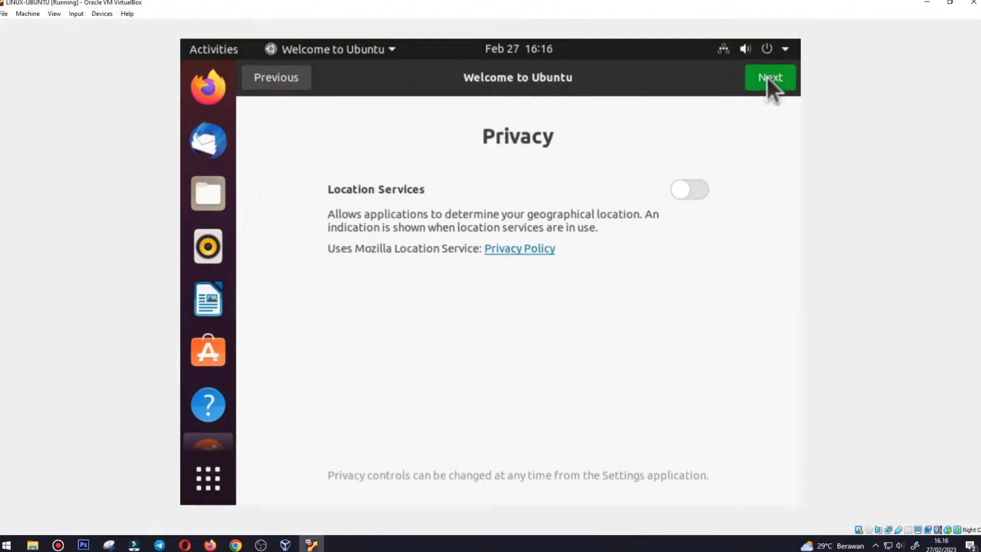
click(764, 80)
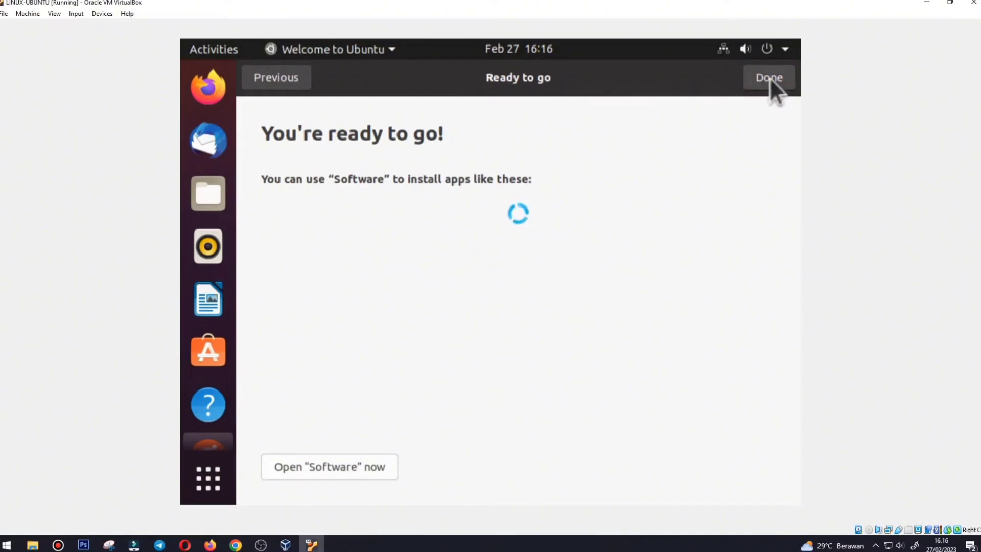
click(769, 77)
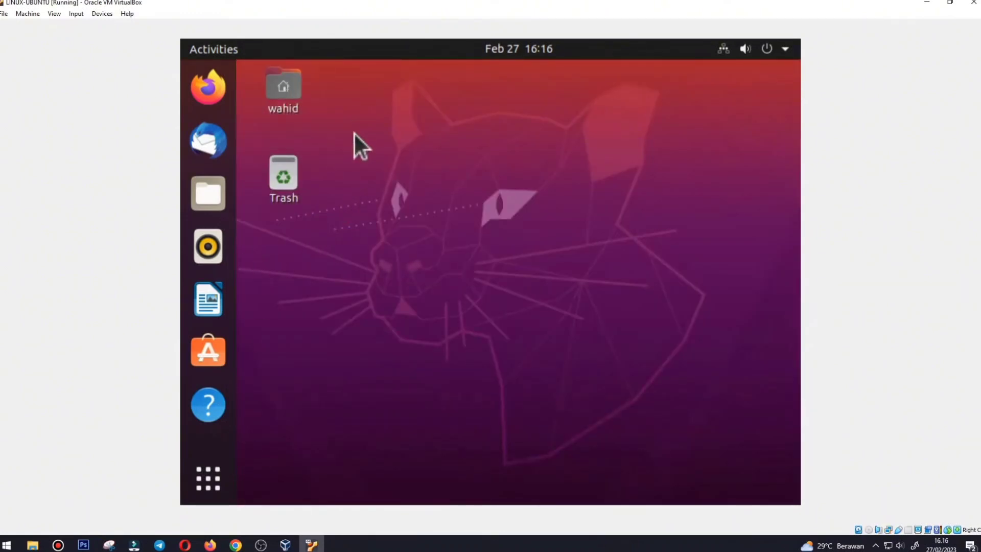
Step: Search the activities overview for "ter" to find the Terminal, clear the search and return to the desktop
click(216, 48)
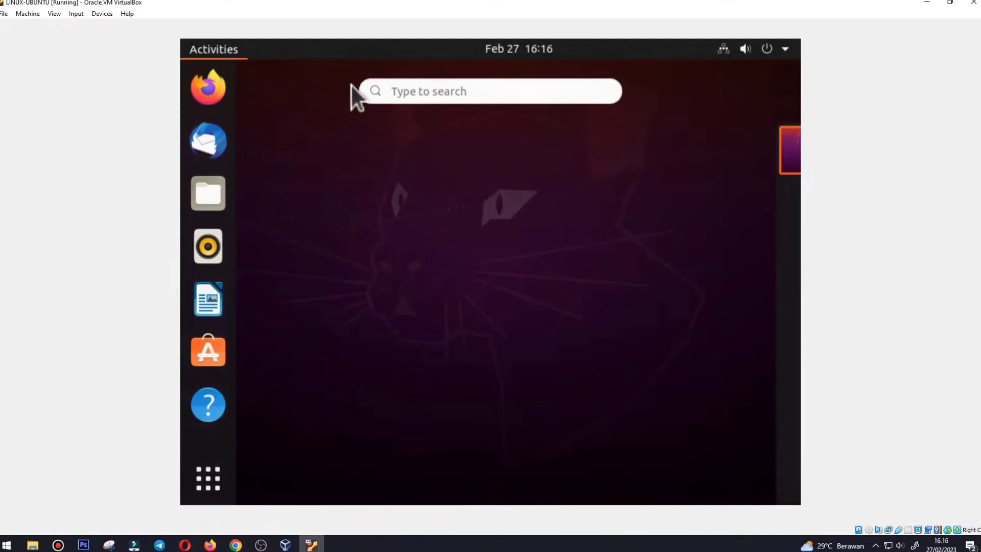
click(437, 91)
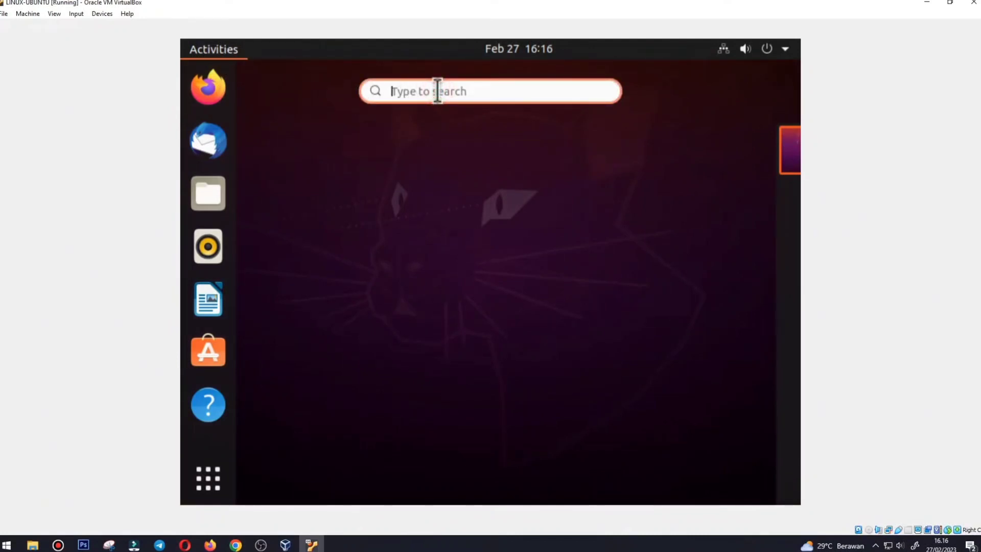
text(ter)
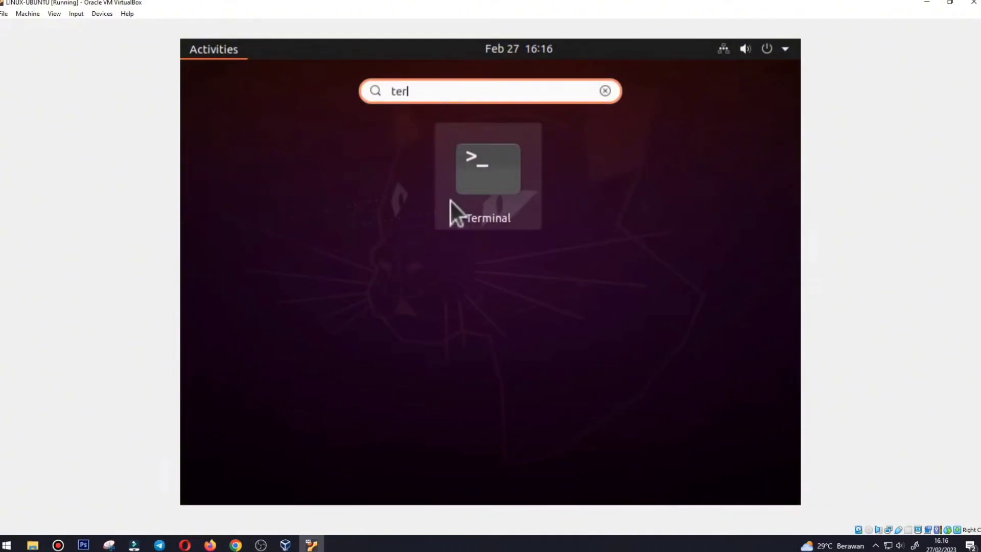
click(605, 95)
click(431, 235)
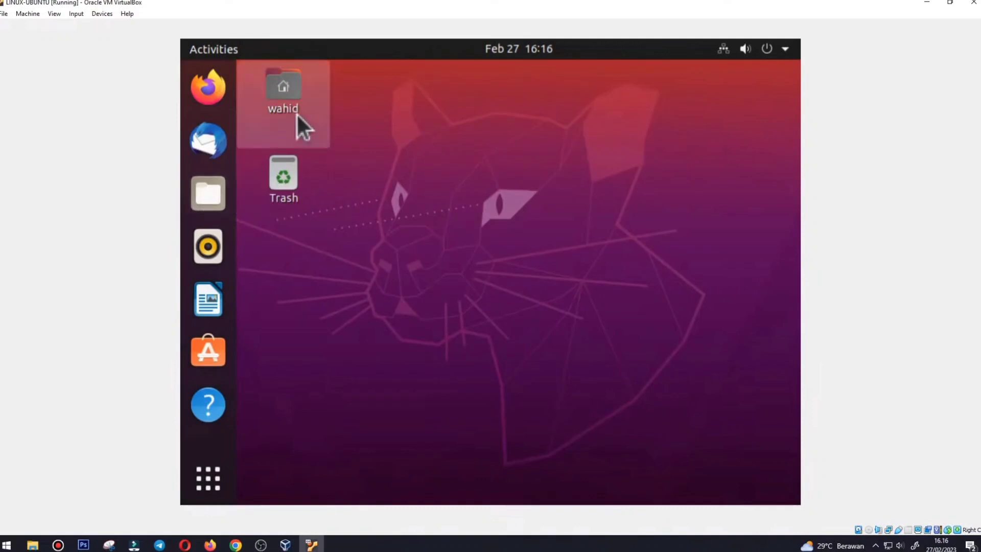
Step: Look through the Home folder and Other Locations in the Files manager, and close it
click(209, 192)
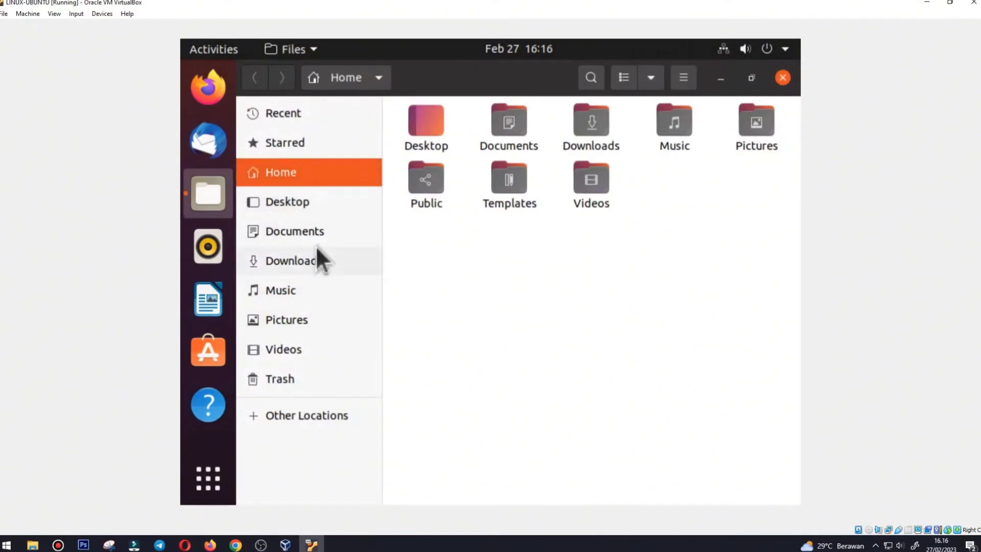
click(279, 420)
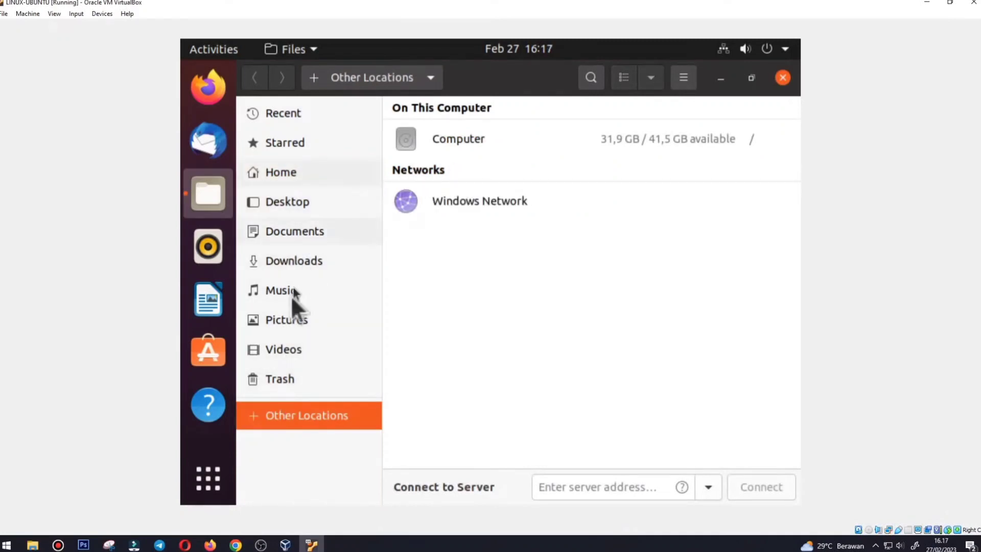
click(785, 77)
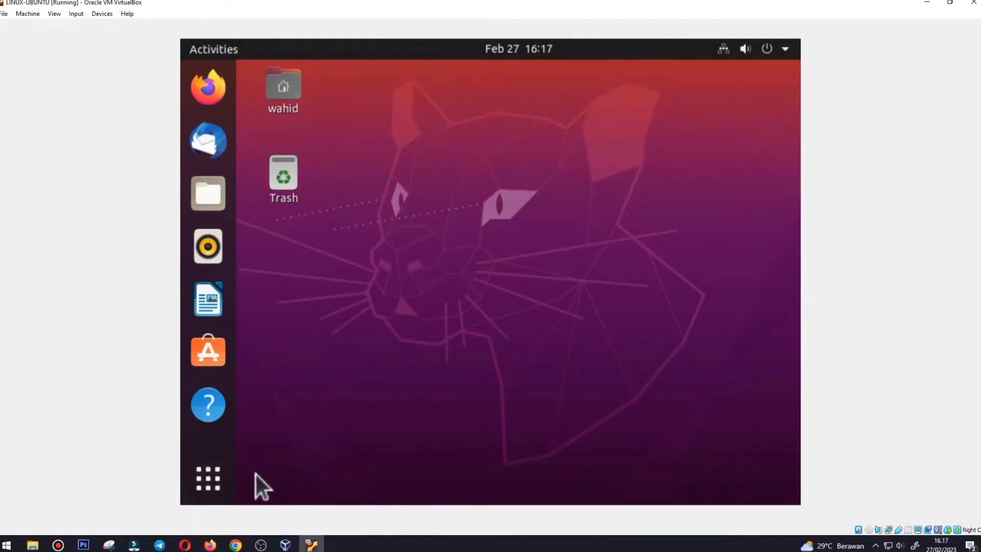
Step: Look over the grid of all installed applications and its search field, and return to the desktop
click(202, 484)
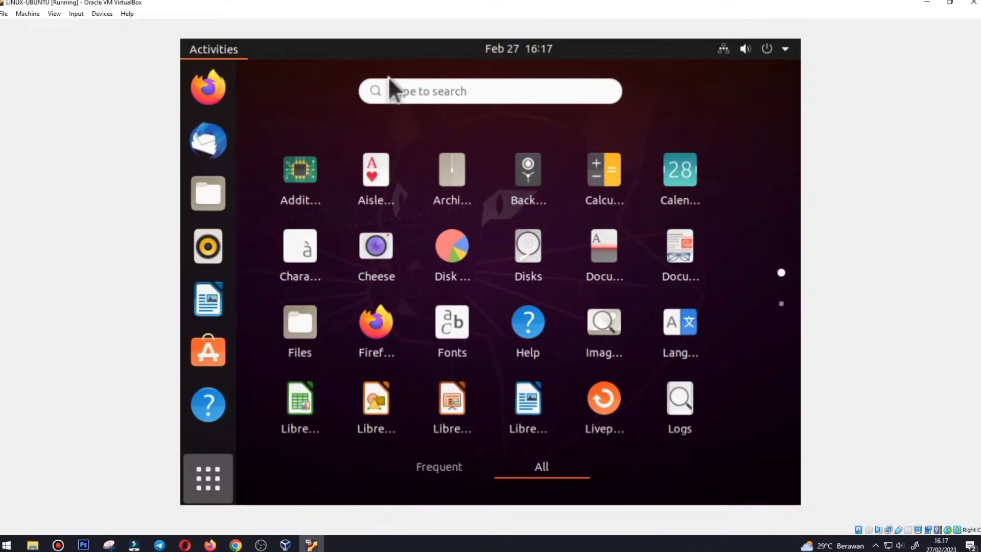
click(394, 93)
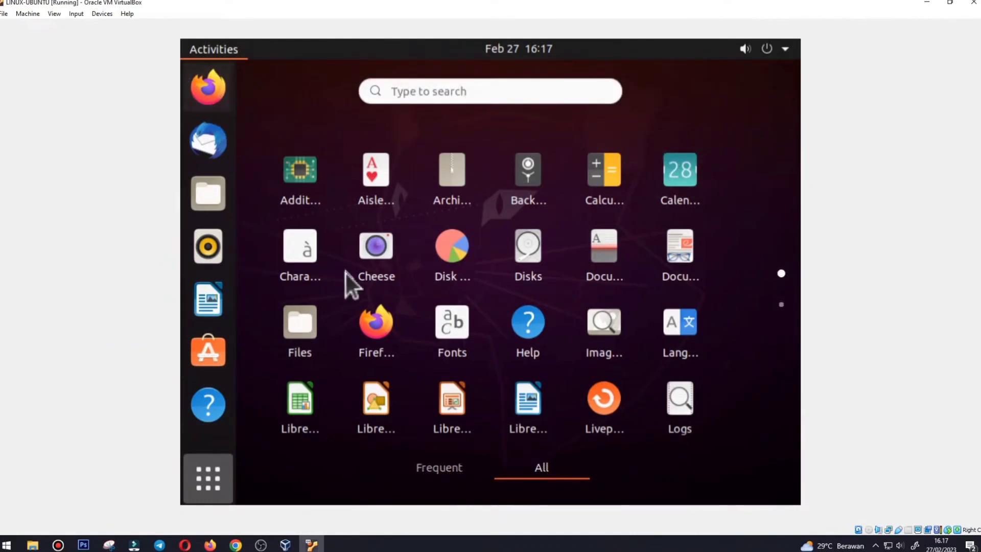
click(207, 482)
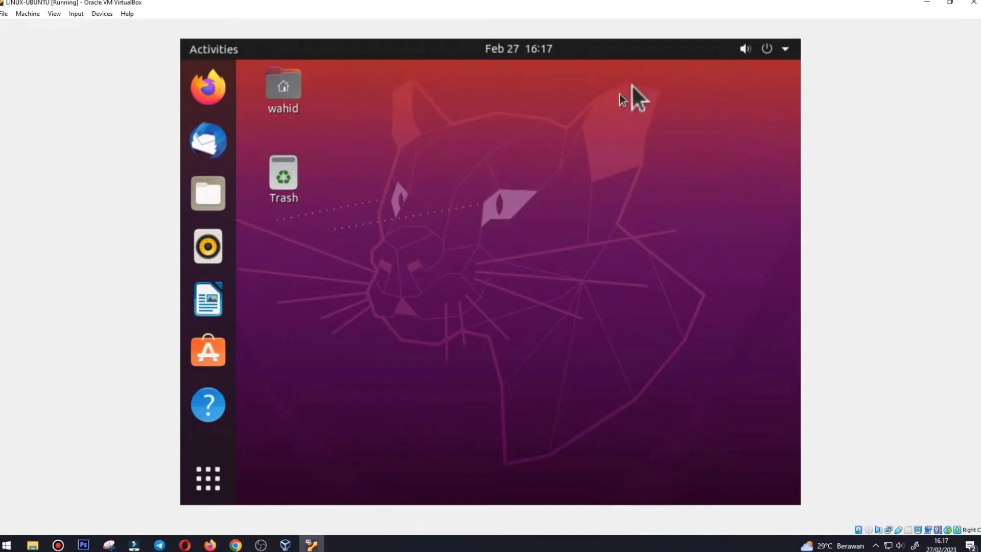
Step: Power off the Ubuntu system from its desktop and confirm the shutdown
click(784, 49)
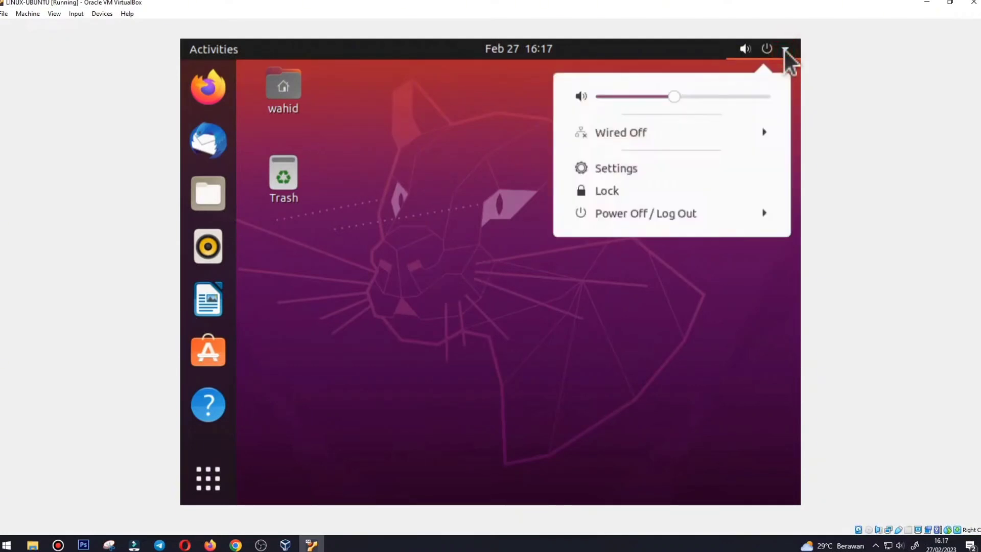
click(627, 214)
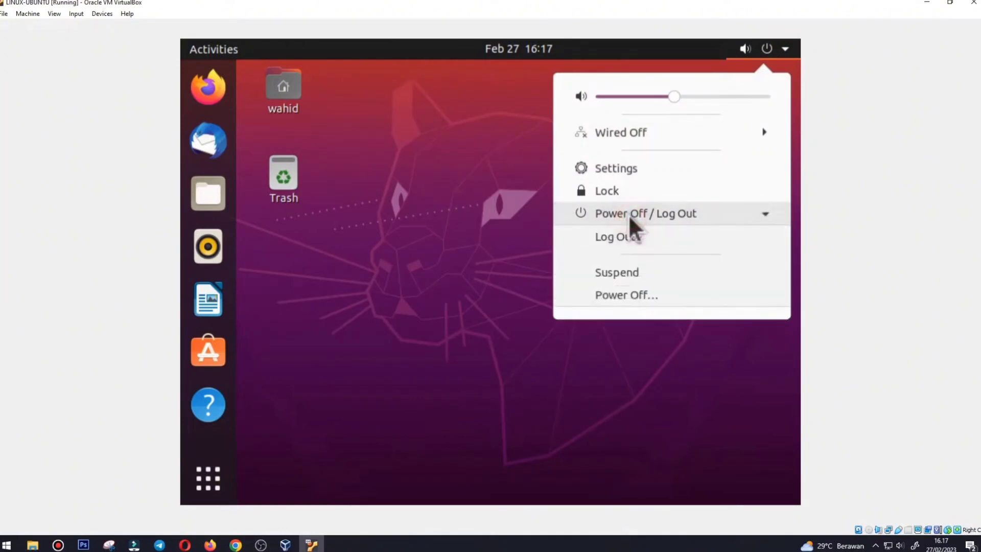
click(627, 296)
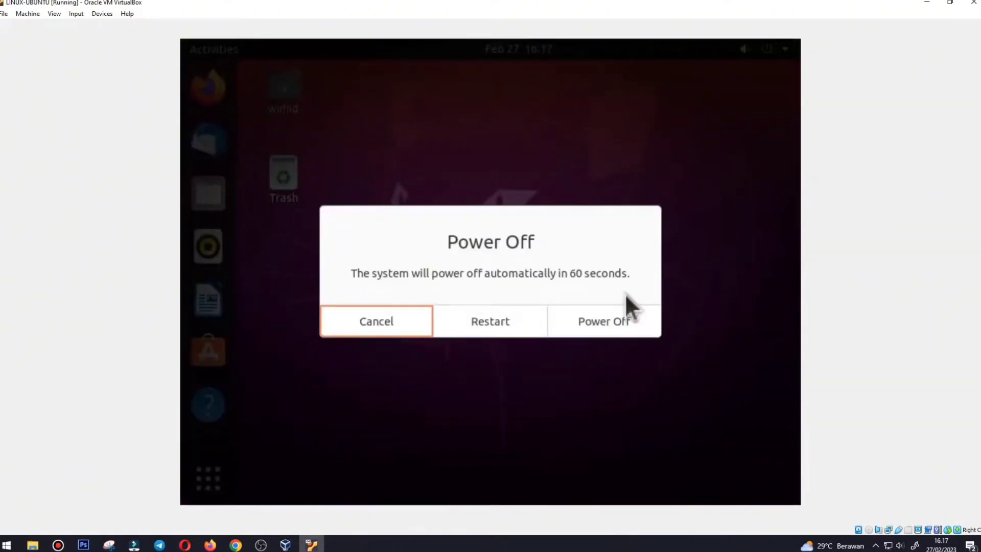
click(582, 322)
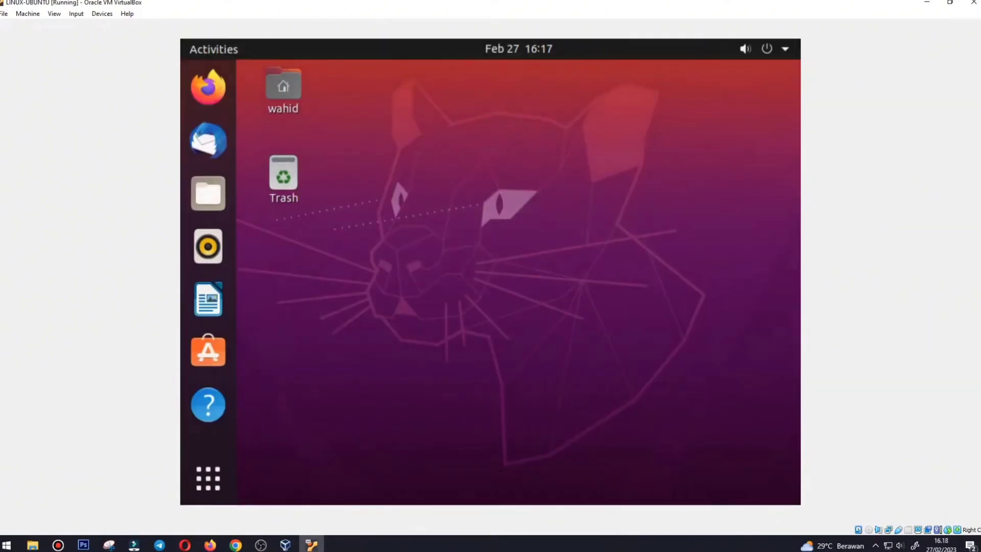